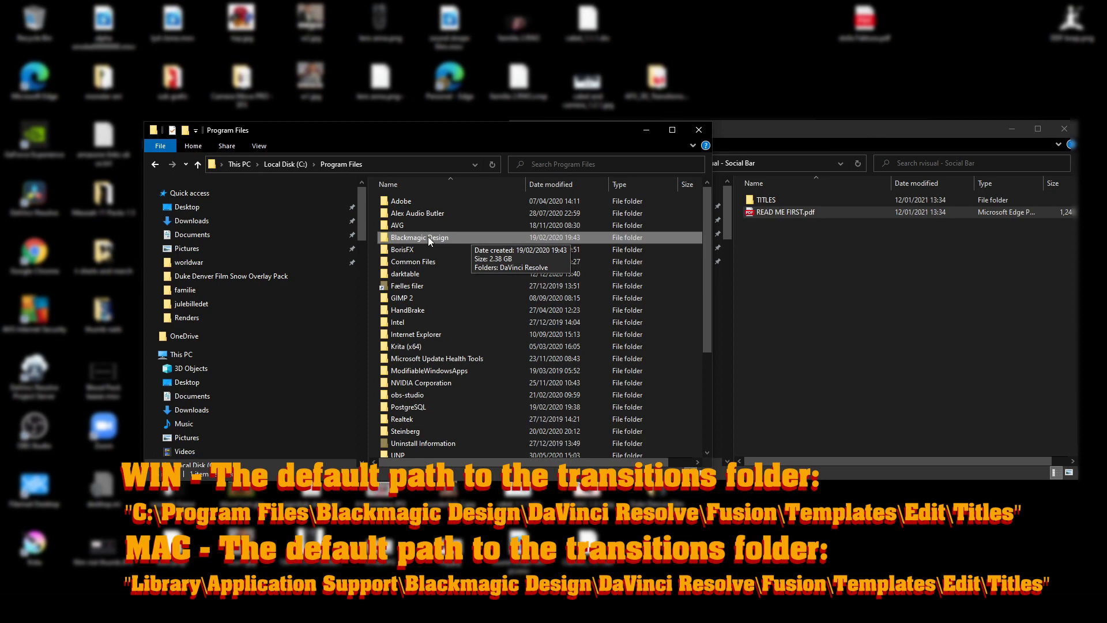
Open the folder Blackmagic Design\DaVinci Resolve\Fusion\Templates\Edit\Titles inside Program Files.
{"action": "double_click", "coordinate": [428, 237]}
{"action": "left_click", "coordinate": [420, 199]}
{"action": "double_click", "coordinate": [420, 199]}
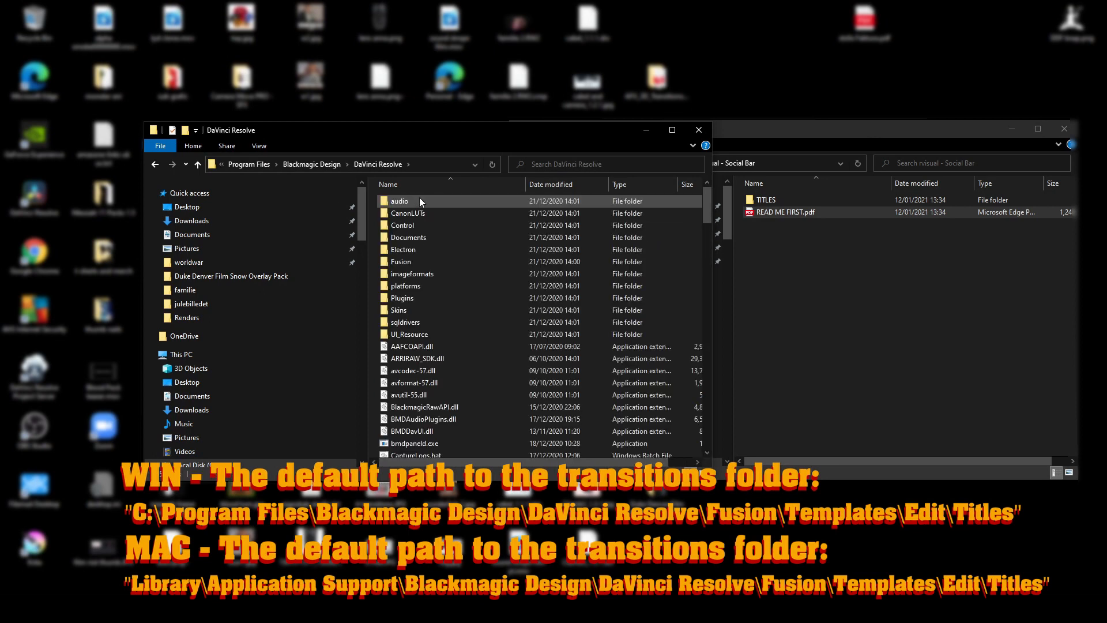
{"action": "double_click", "coordinate": [415, 258]}
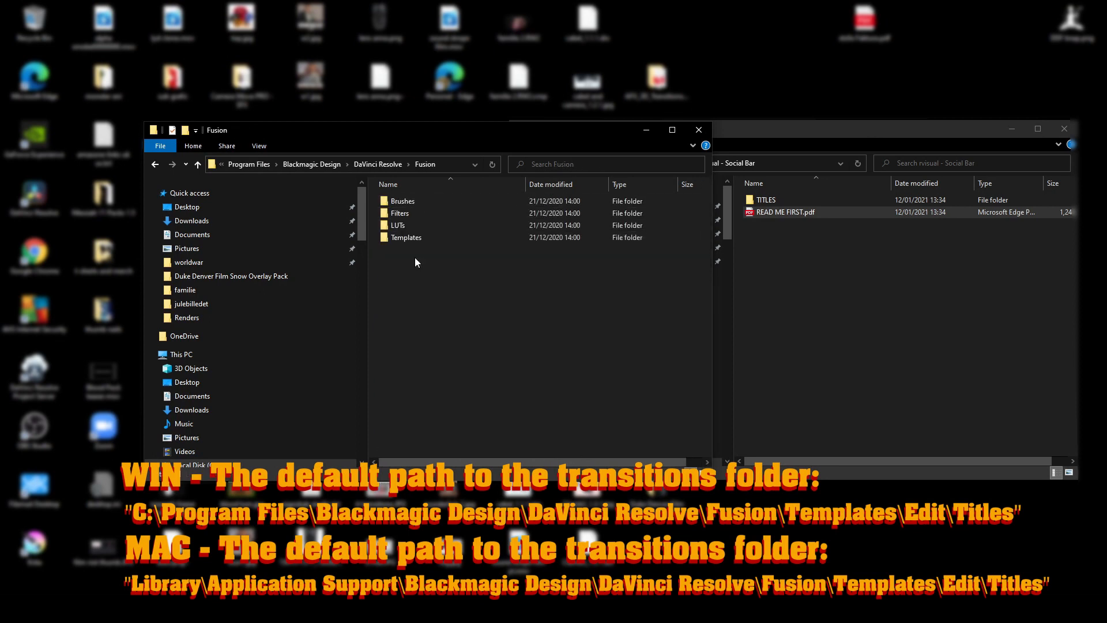
{"action": "double_click", "coordinate": [413, 238]}
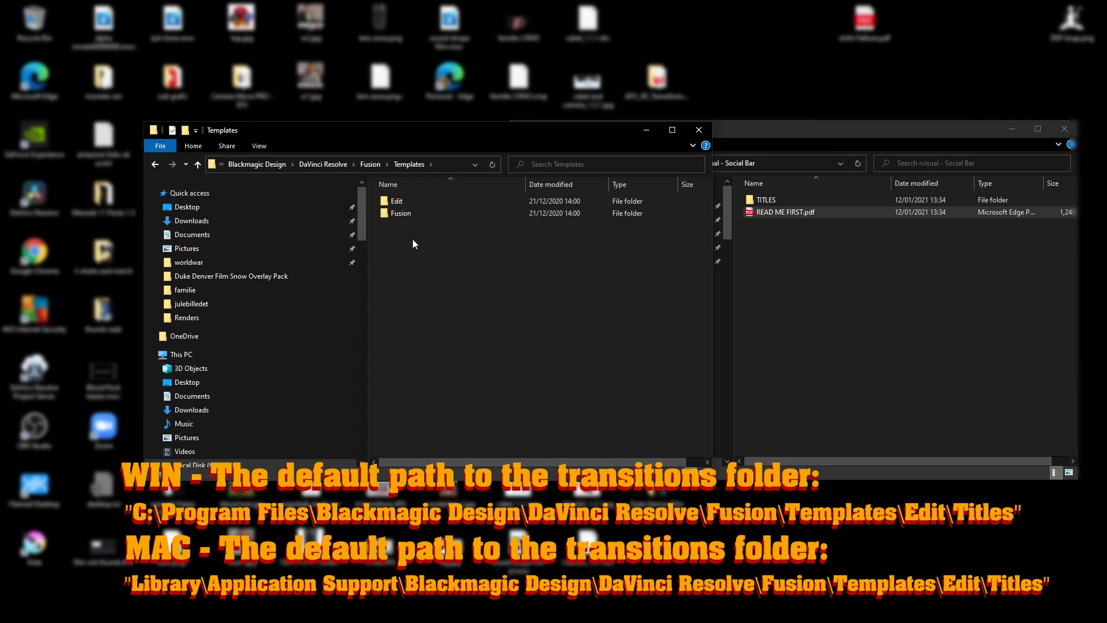
{"action": "double_click", "coordinate": [410, 201]}
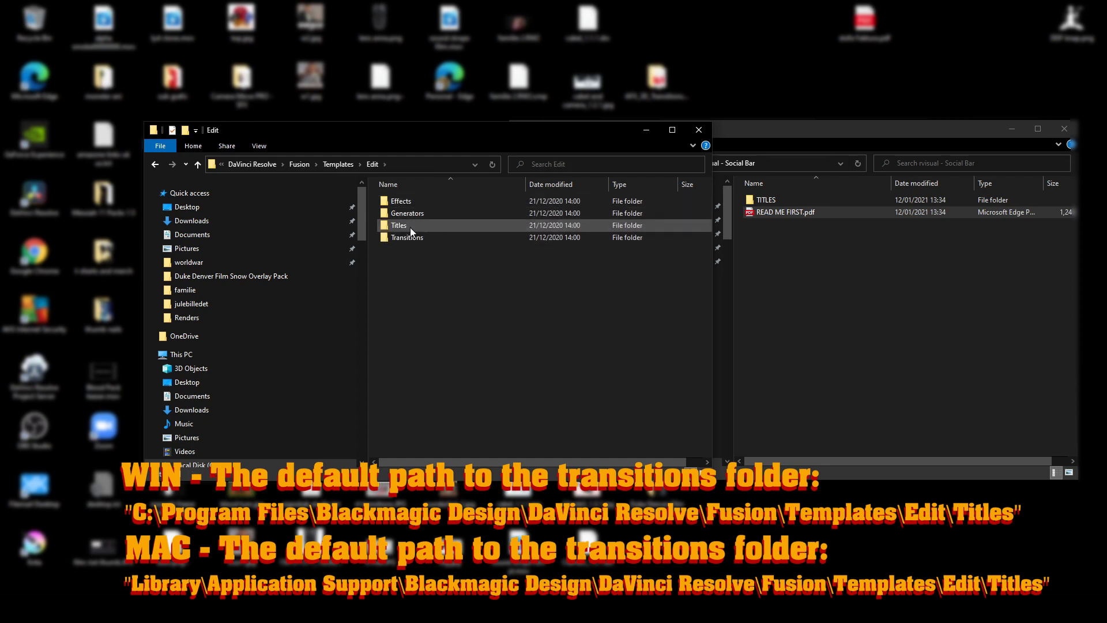
{"action": "double_click", "coordinate": [410, 226]}
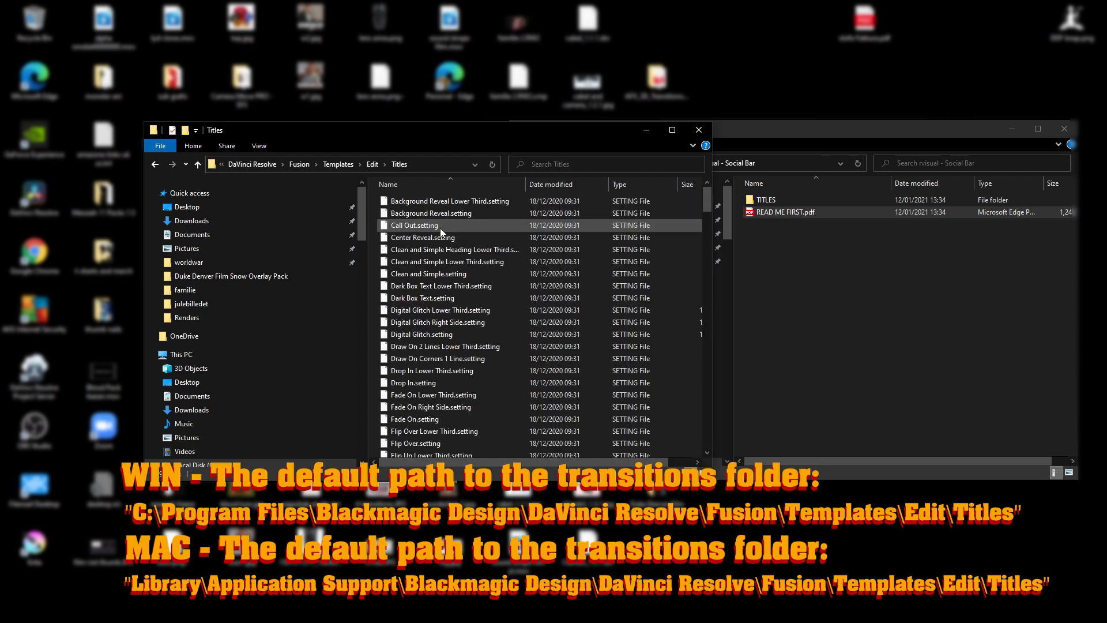
Copy all five rvisual SB setting files from the TITLES folder of the downloaded rvisual - Social Bar pack.
{"action": "left_click", "coordinate": [775, 199]}
{"action": "double_click", "coordinate": [776, 200]}
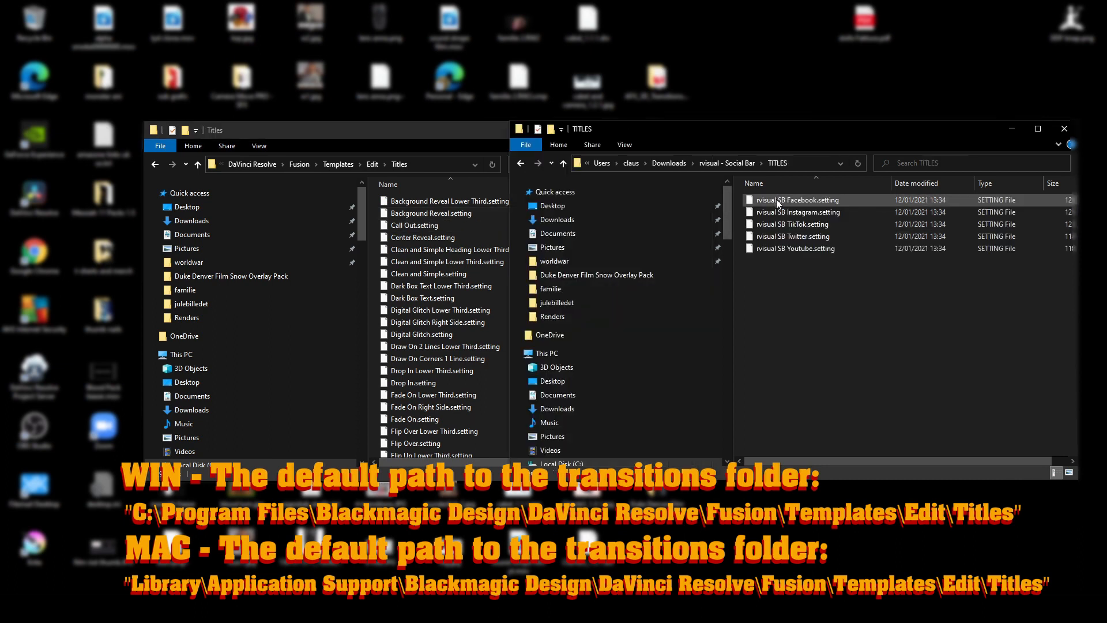
{"action": "left_click_drag", "start_coordinate": [792, 275], "coordinate": [817, 198]}
{"action": "right_click", "coordinate": [817, 197]}
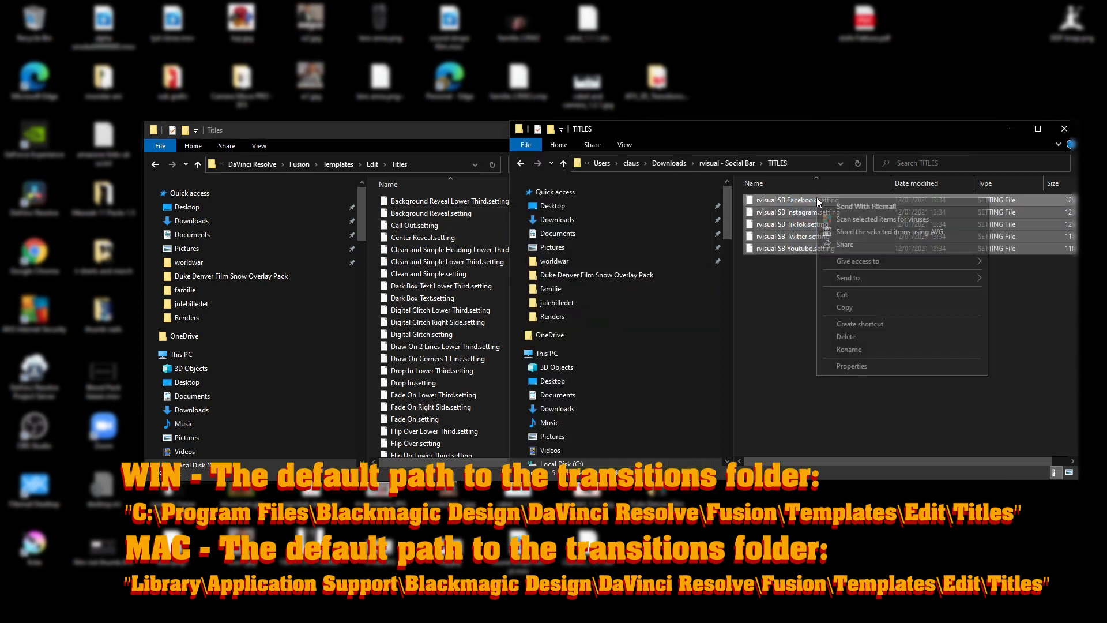
{"action": "left_click", "coordinate": [845, 307]}
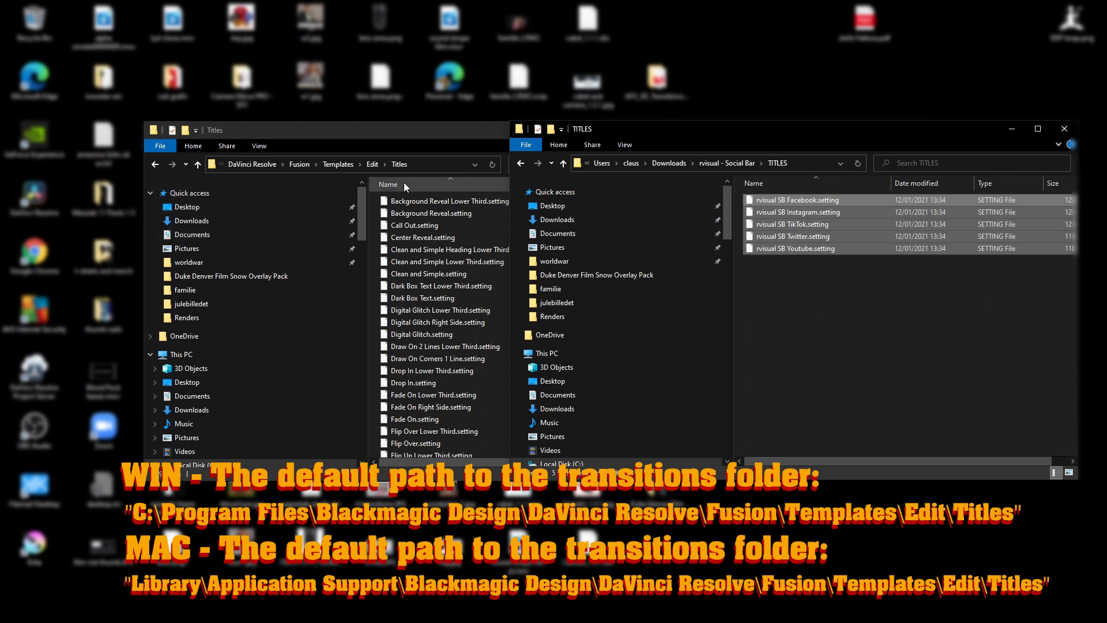
Paste the copied setting files into DaVinci Resolve's Edit\Titles template folder.
{"action": "left_click", "coordinate": [425, 185]}
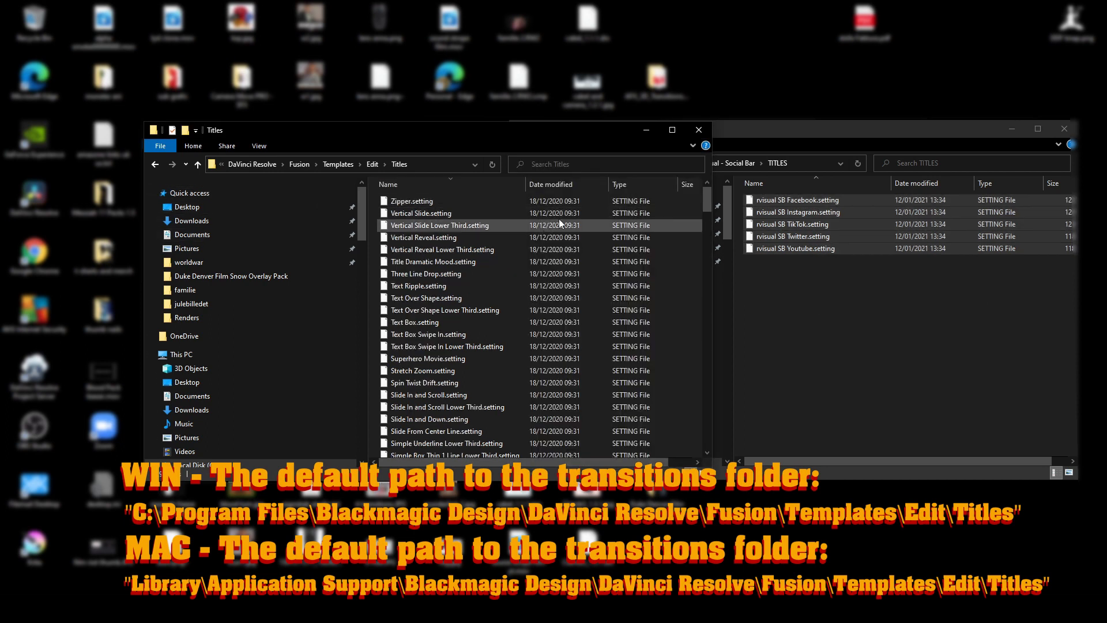
{"action": "right_click", "coordinate": [666, 209]}
{"action": "left_click", "coordinate": [692, 287]}
{"action": "left_click", "coordinate": [532, 253]}
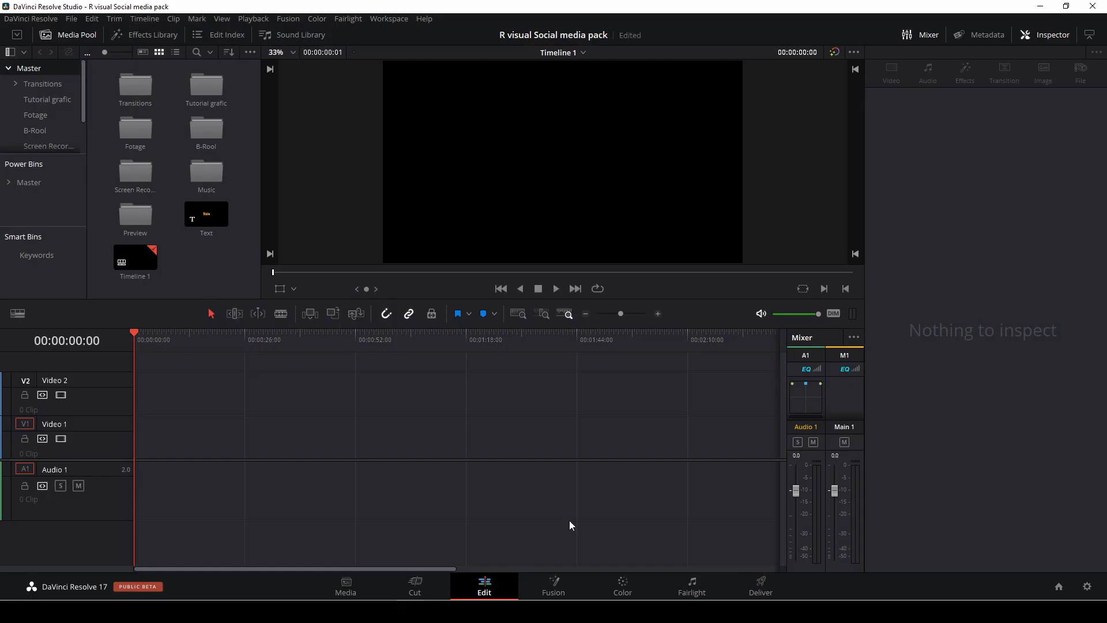
In DaVinci Resolve, display the Titles category of the Effects Library and locate the rvisual SB titles.
{"action": "left_click", "coordinate": [146, 35]}
{"action": "left_click", "coordinate": [46, 114]}
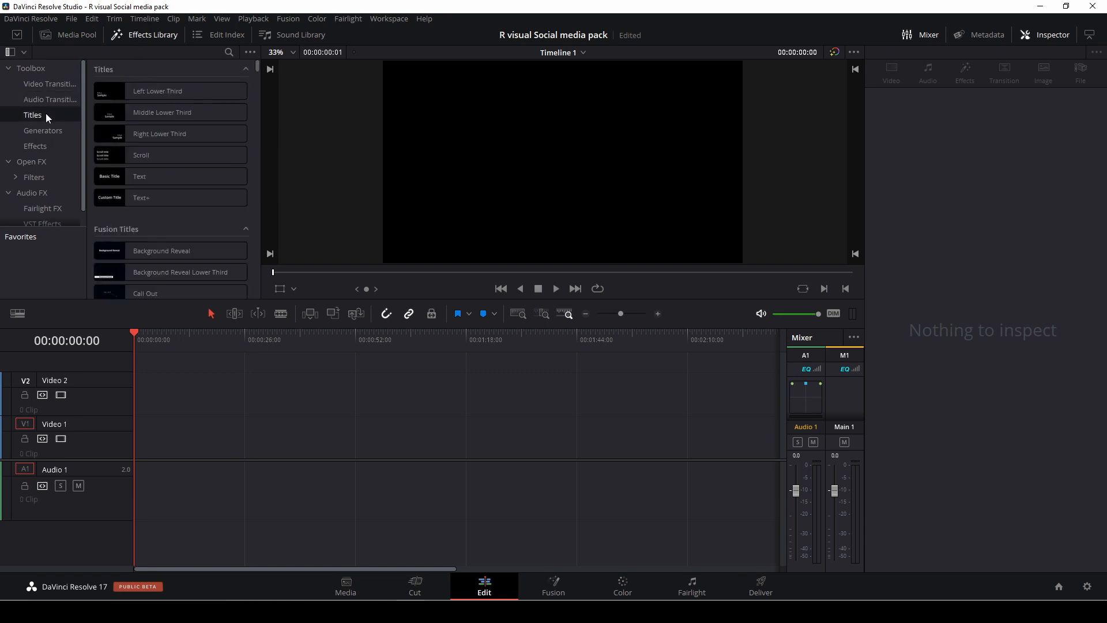
{"action": "scroll", "coordinate": [124, 171], "scroll_direction": "down", "scroll_amount": 5}
{"action": "scroll", "coordinate": [123, 171], "scroll_direction": "down", "scroll_amount": 6}
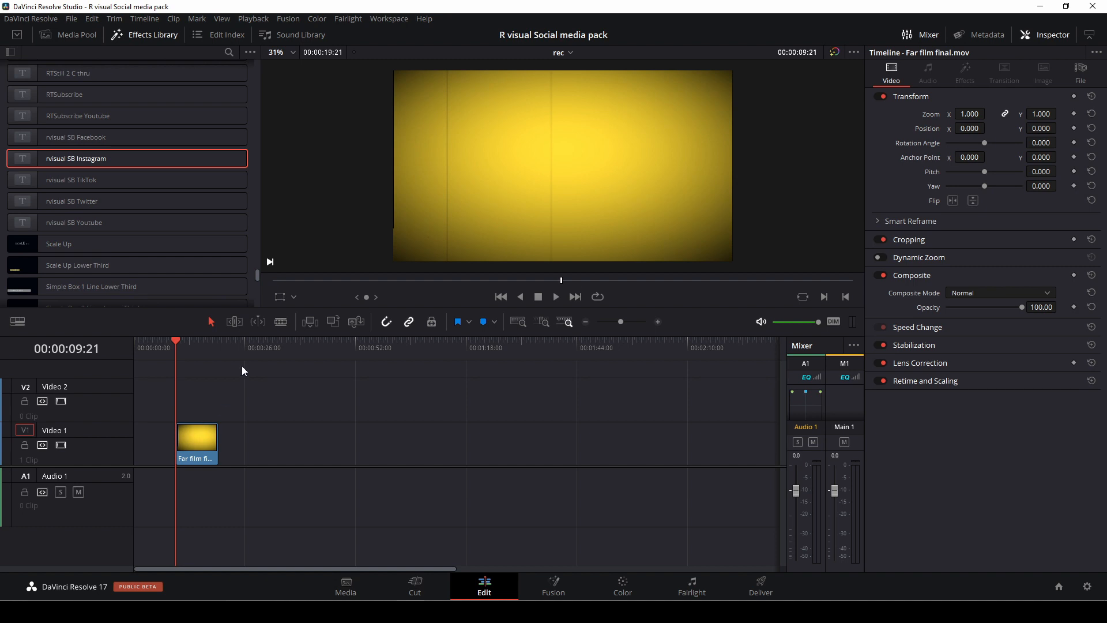
Set the render cache to None and turn off Show All Video Frames for the timeline viewer.
{"action": "left_click", "coordinate": [265, 22]}
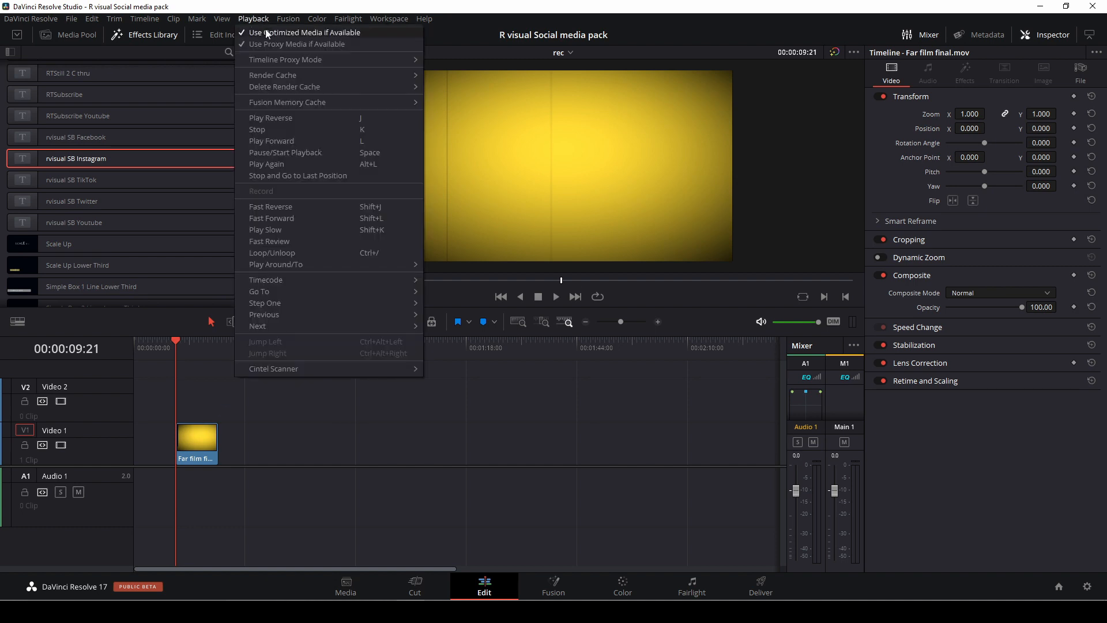
{"action": "mouse_move", "coordinate": [273, 75]}
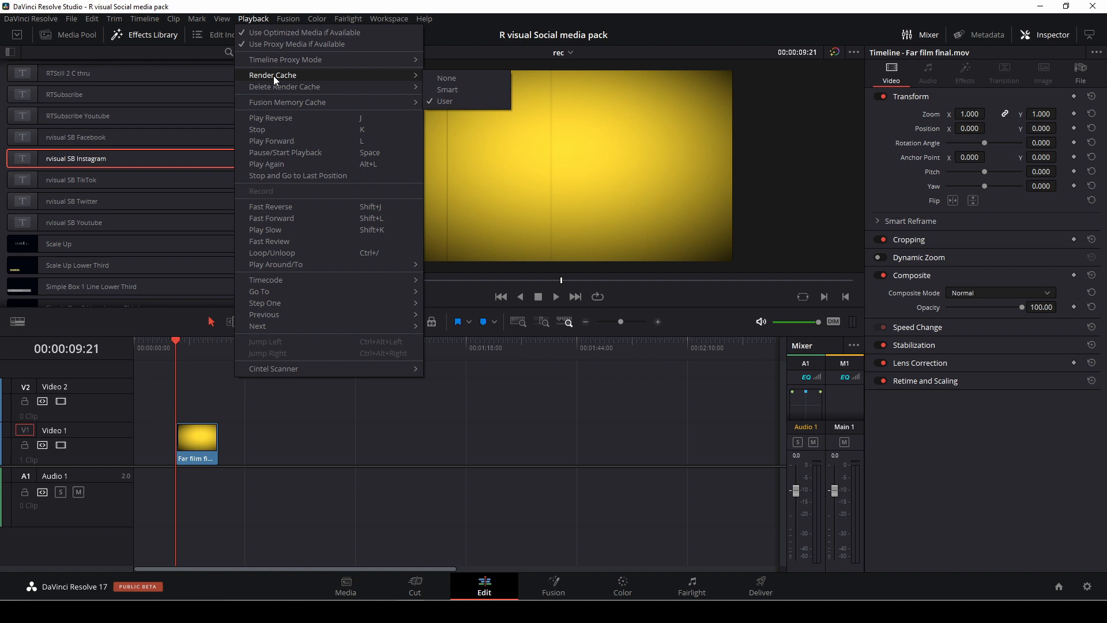
{"action": "left_click", "coordinate": [469, 78]}
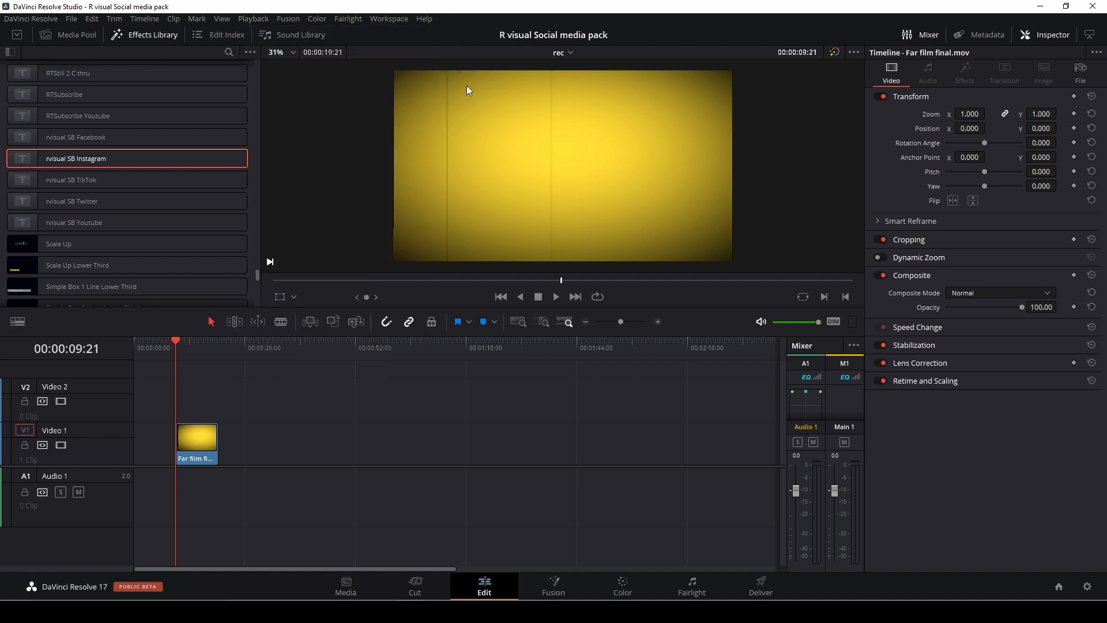
{"action": "left_click", "coordinate": [856, 52]}
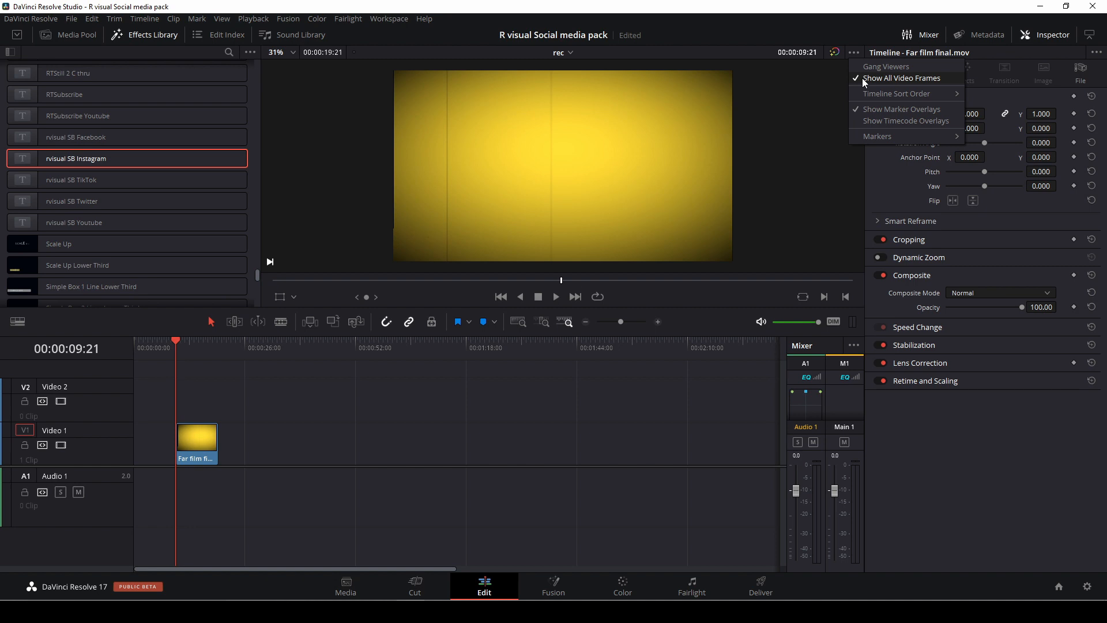
{"action": "left_click", "coordinate": [862, 78]}
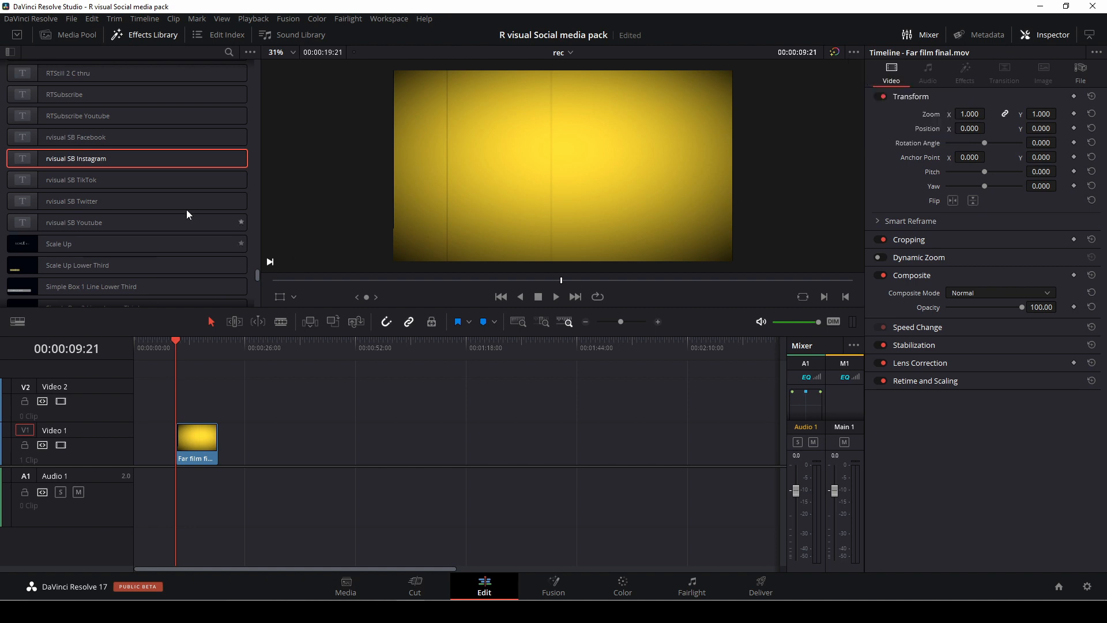
Place the rvisual SB Instagram title on Video 2 directly above the Video 1 clip, starting at 00:00:09:21, and play it back.
{"action": "mouse_move", "coordinate": [99, 159]}
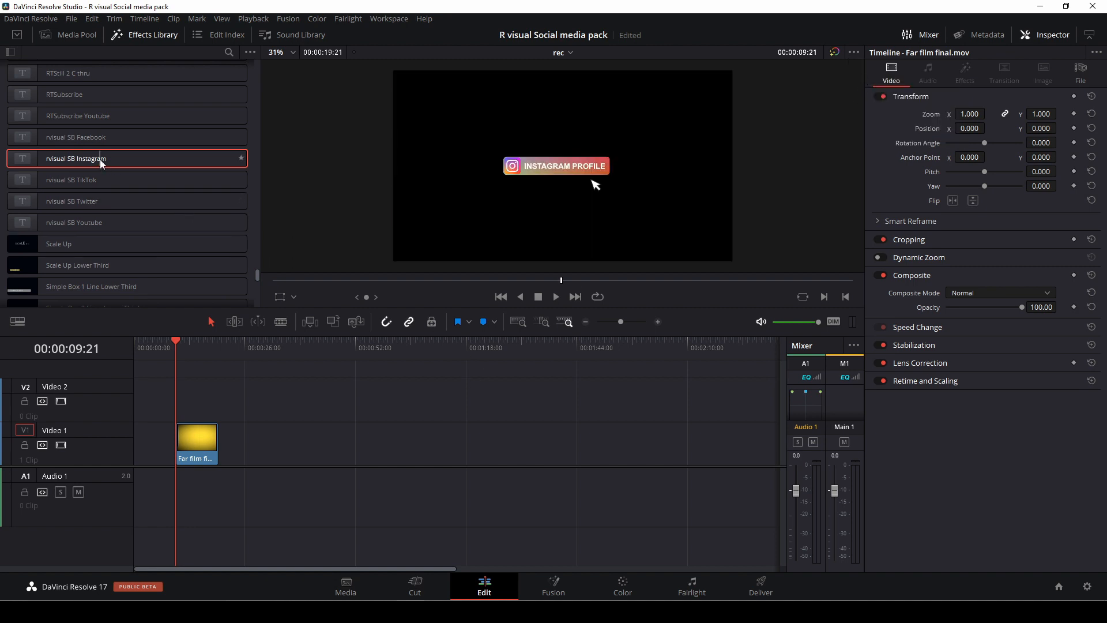
{"action": "left_click_drag", "start_coordinate": [99, 159], "coordinate": [190, 393]}
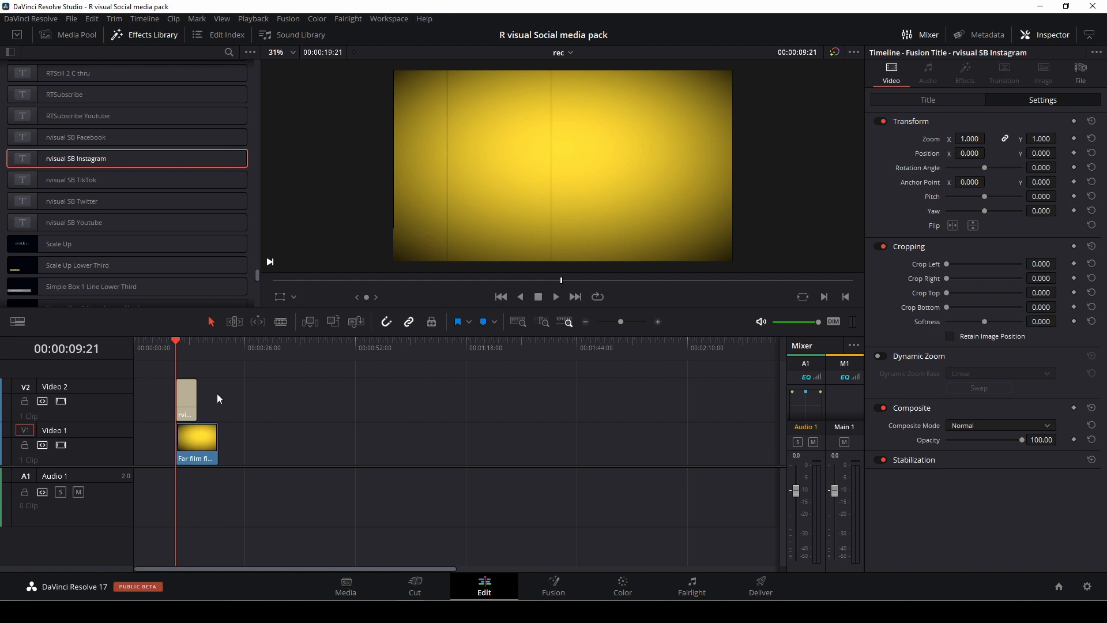
{"action": "key", "text": "space"}
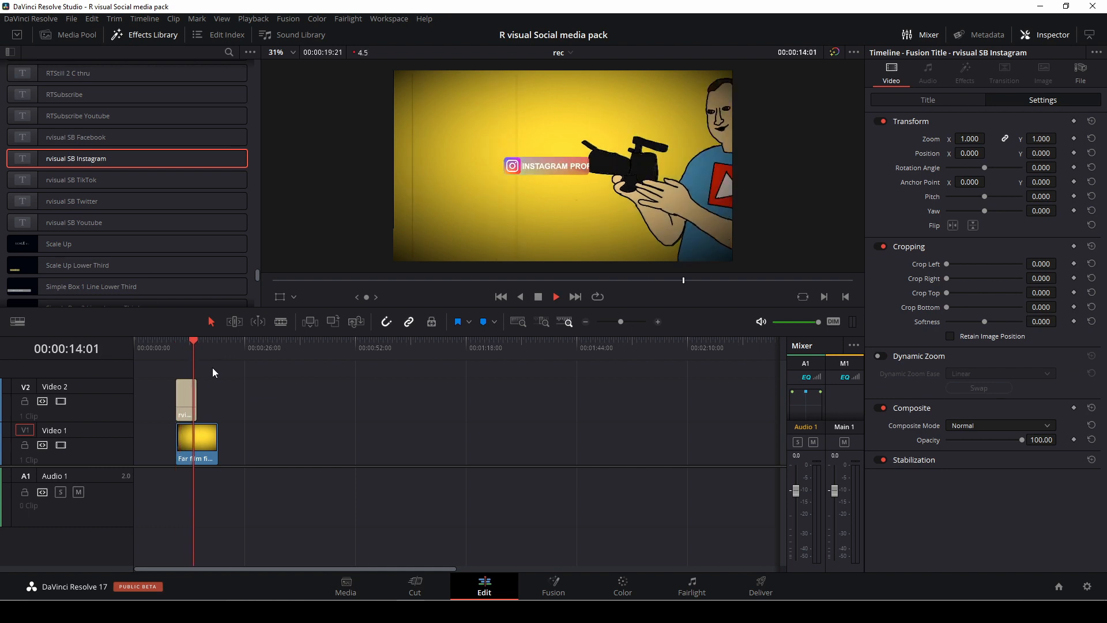
{"action": "key", "text": "space"}
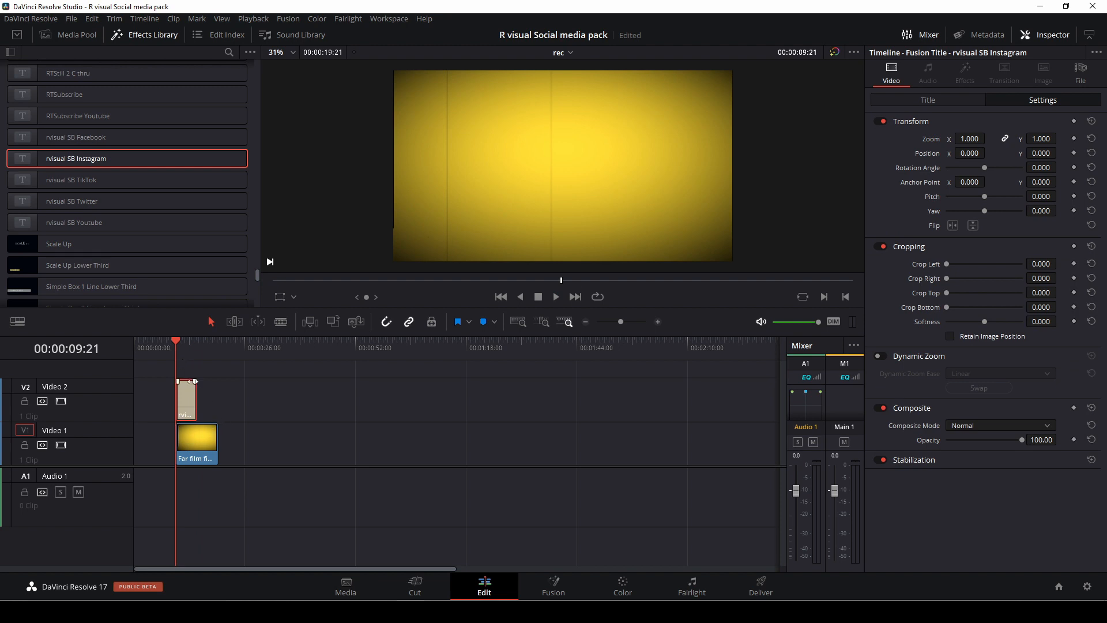
{"action": "key", "text": "space"}
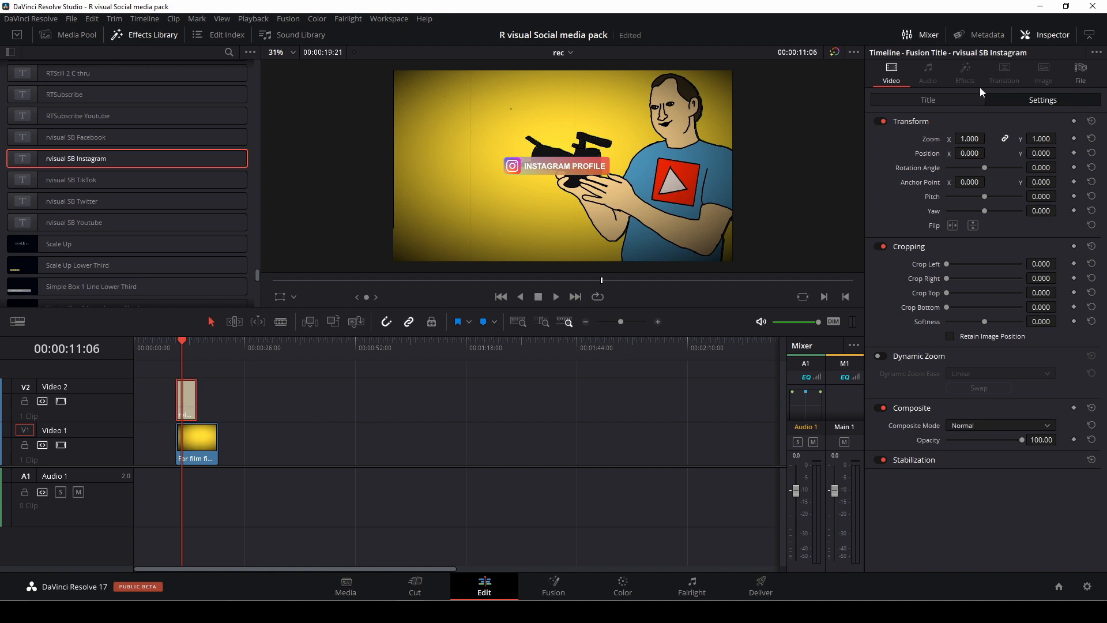
Expand the Instagram title's basic and text controls and replace its text with DUKEDENVERFILM.
{"action": "left_click", "coordinate": [933, 98]}
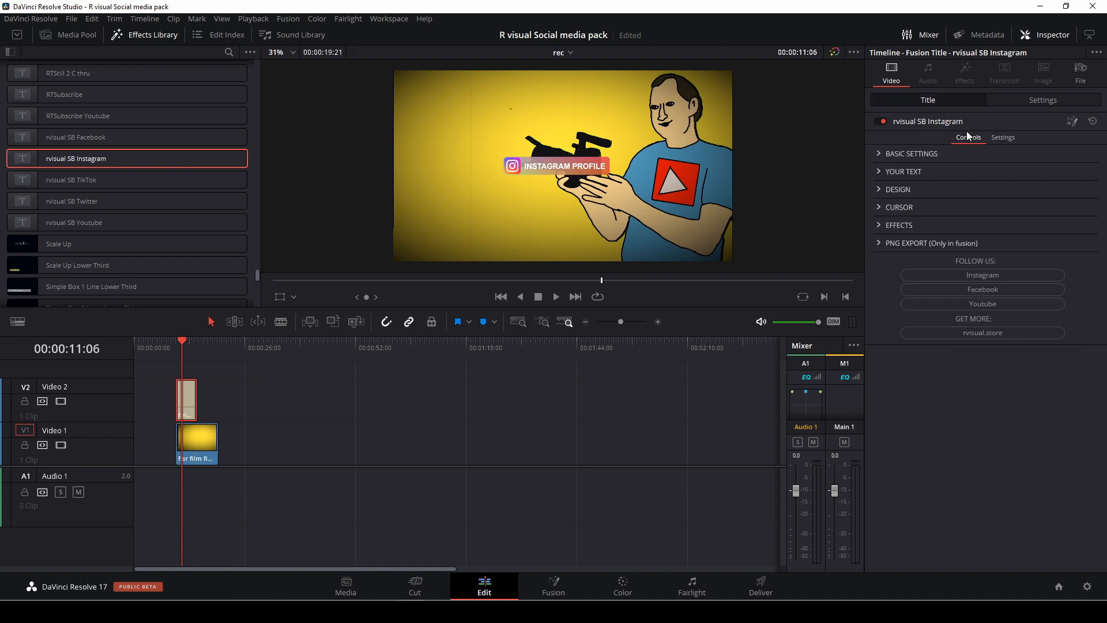
{"action": "left_click", "coordinate": [1043, 102]}
{"action": "left_click", "coordinate": [971, 100]}
{"action": "left_click", "coordinate": [880, 153]}
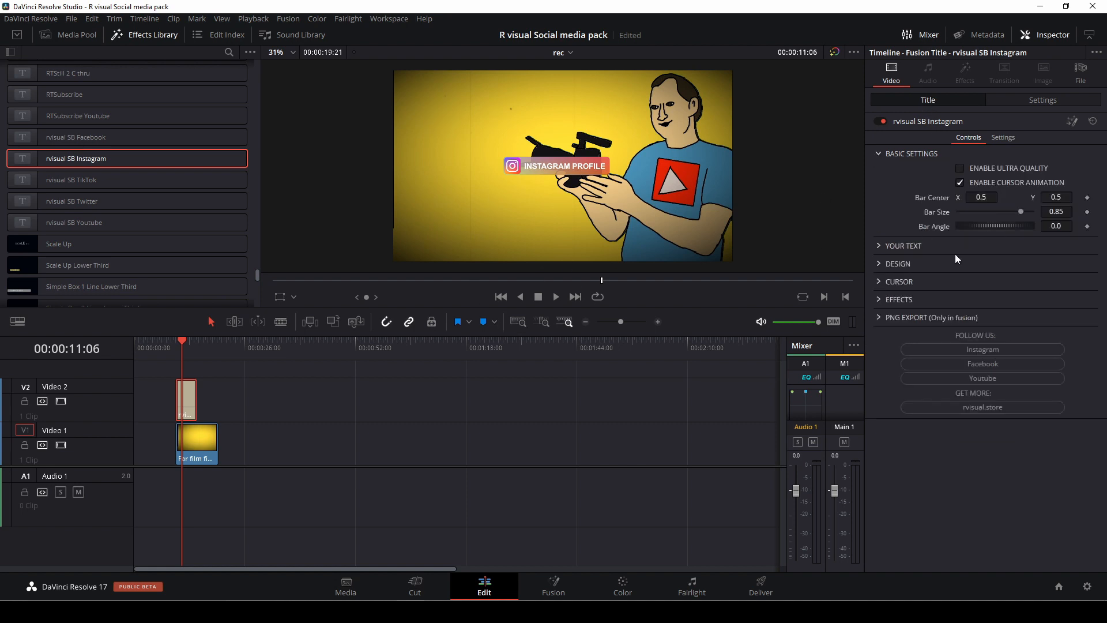
{"action": "left_click", "coordinate": [883, 247]}
{"action": "key", "text": "ctrl+a"}
{"action": "type", "text": "DUKEDENVERFILM"}
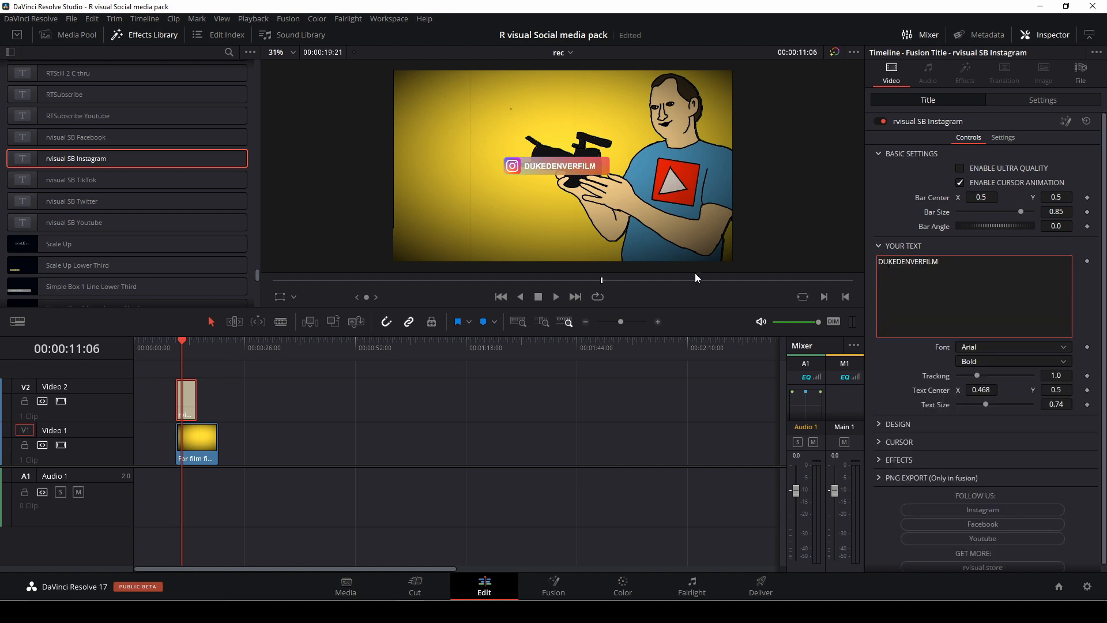
Try the Aachen font on the title text, and set the font to Calibri instead.
{"action": "left_click", "coordinate": [992, 347]}
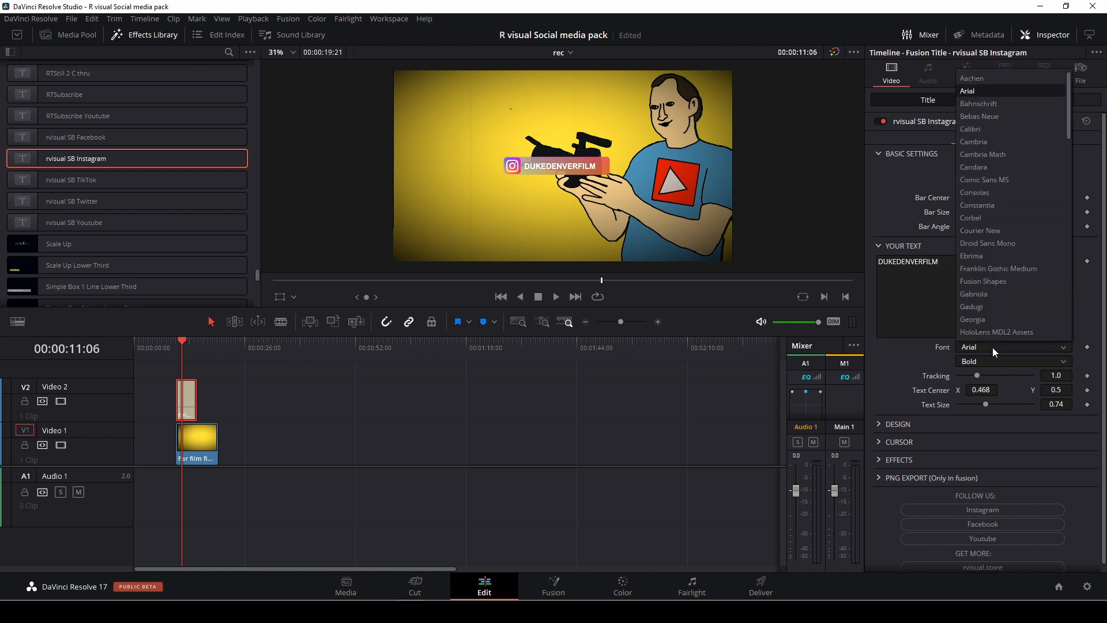
{"action": "left_click", "coordinate": [1002, 77]}
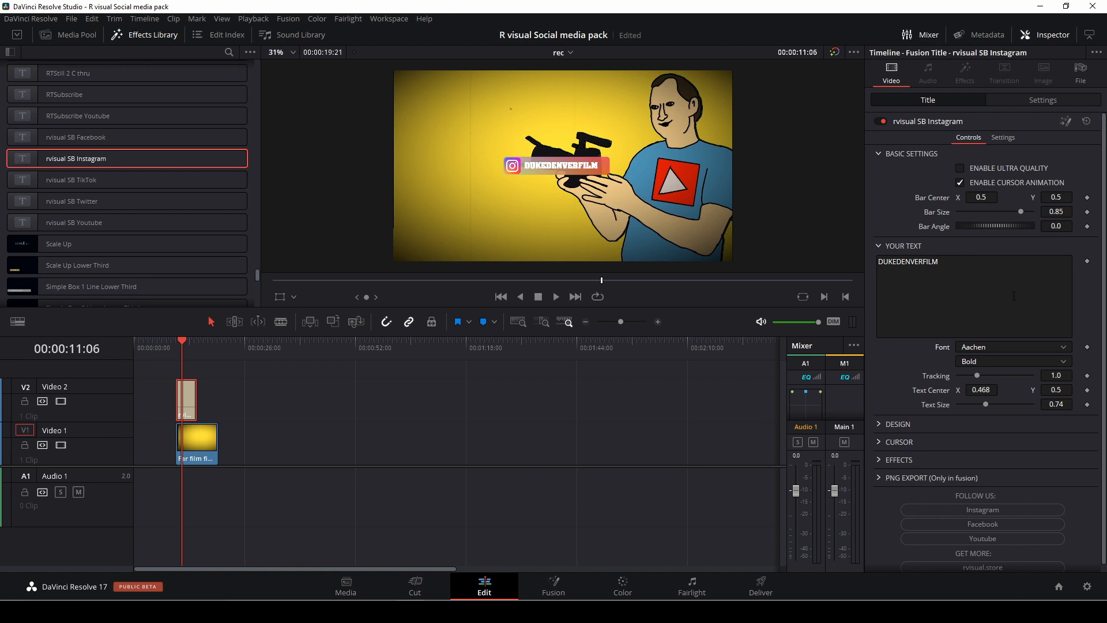
{"action": "left_click", "coordinate": [1006, 345]}
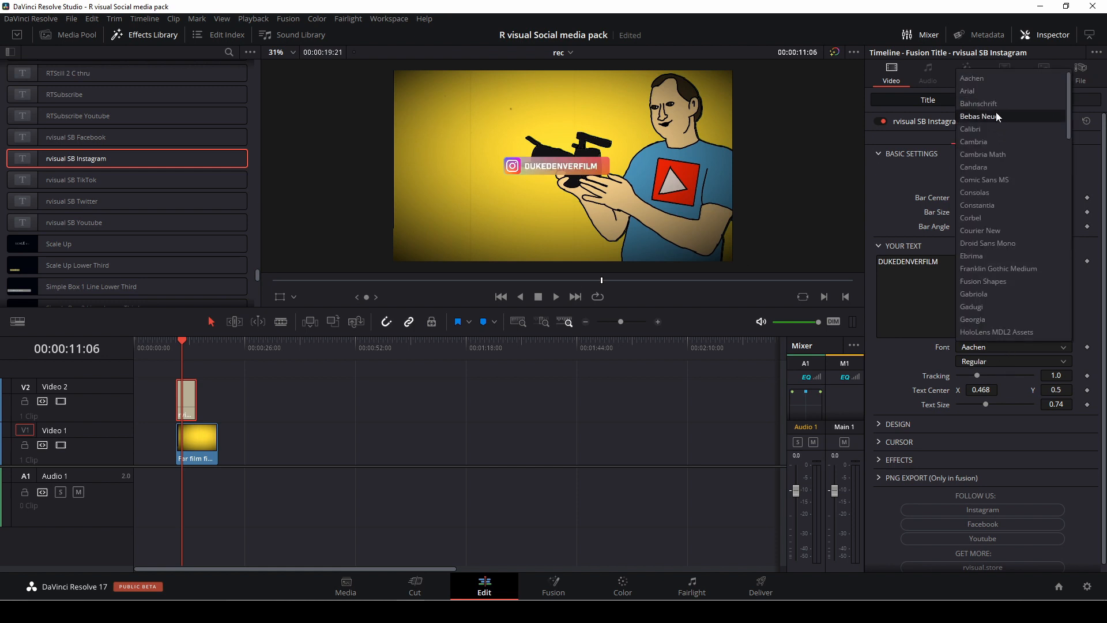
{"action": "left_click", "coordinate": [995, 132]}
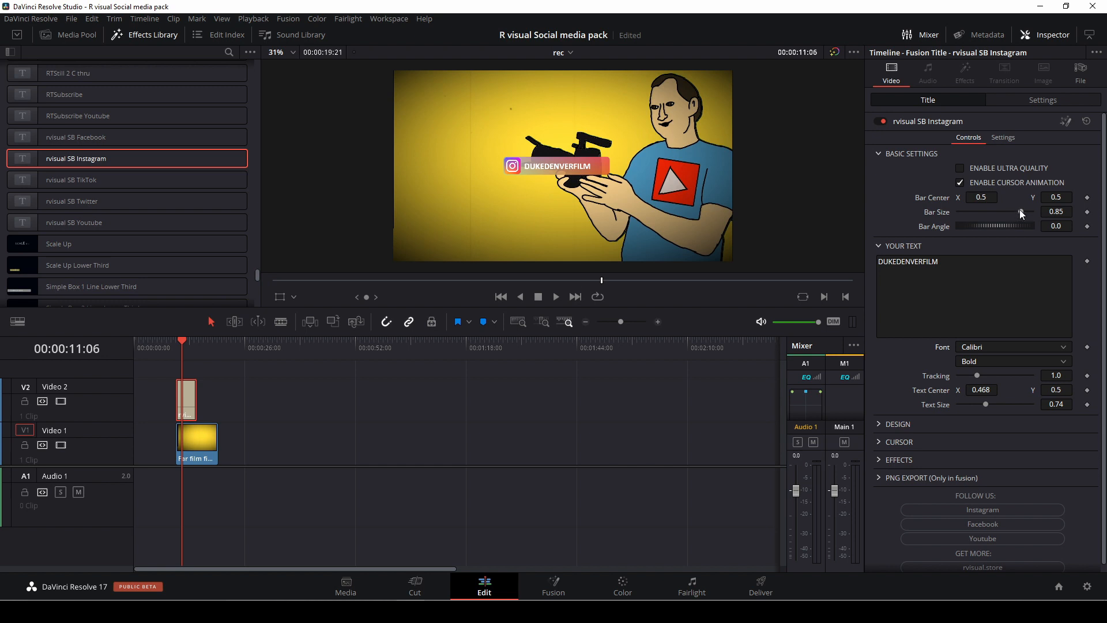
Try a bar size of 1.0 and a different bar angle, and reset both to their defaults.
{"action": "left_click_drag", "start_coordinate": [1020, 210], "coordinate": [1054, 210]}
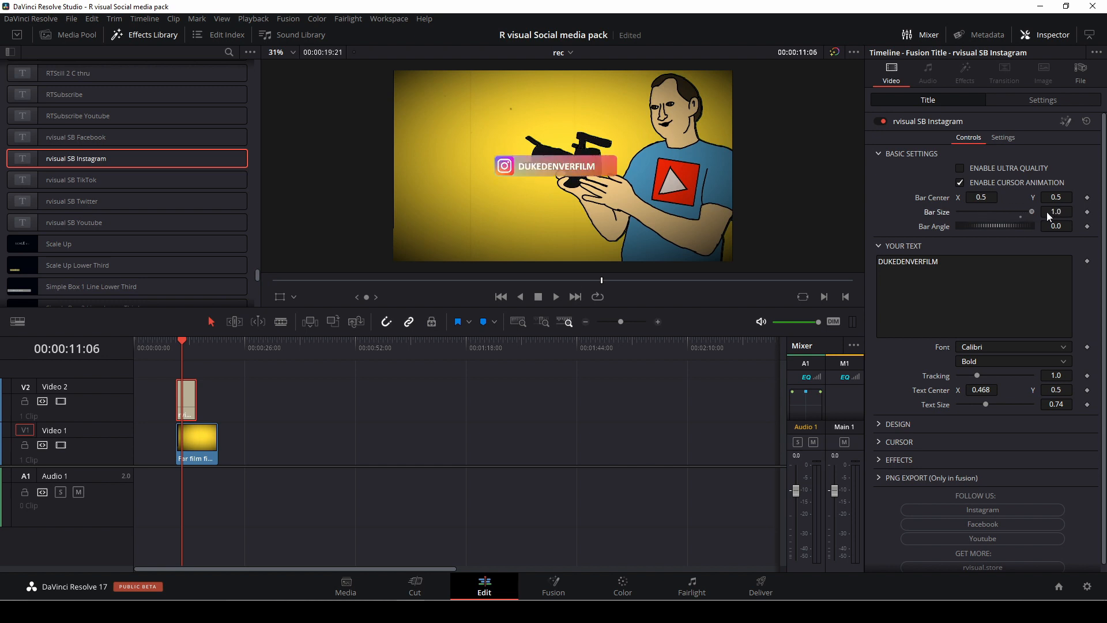
{"action": "double_click", "coordinate": [947, 210]}
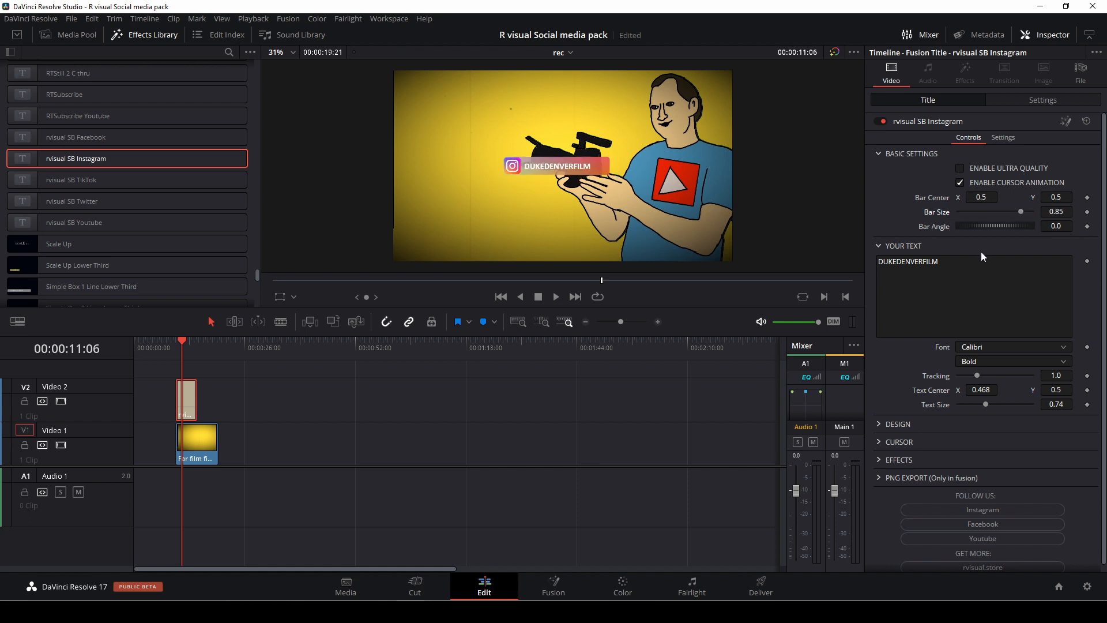
{"action": "left_click_drag", "start_coordinate": [984, 226], "coordinate": [953, 228]}
{"action": "double_click", "coordinate": [942, 227]}
In the title's Design settings, reduce the bar width to 1.252 and the bar height to 0.1683.
{"action": "left_click", "coordinate": [879, 154]}
{"action": "left_click", "coordinate": [877, 172]}
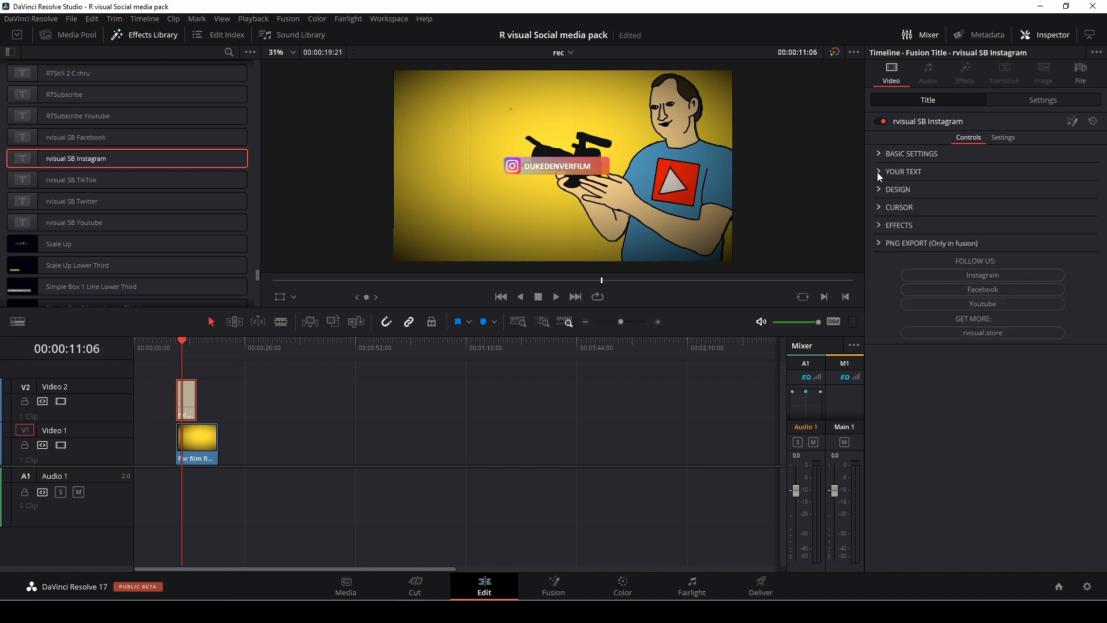
{"action": "left_click", "coordinate": [879, 188]}
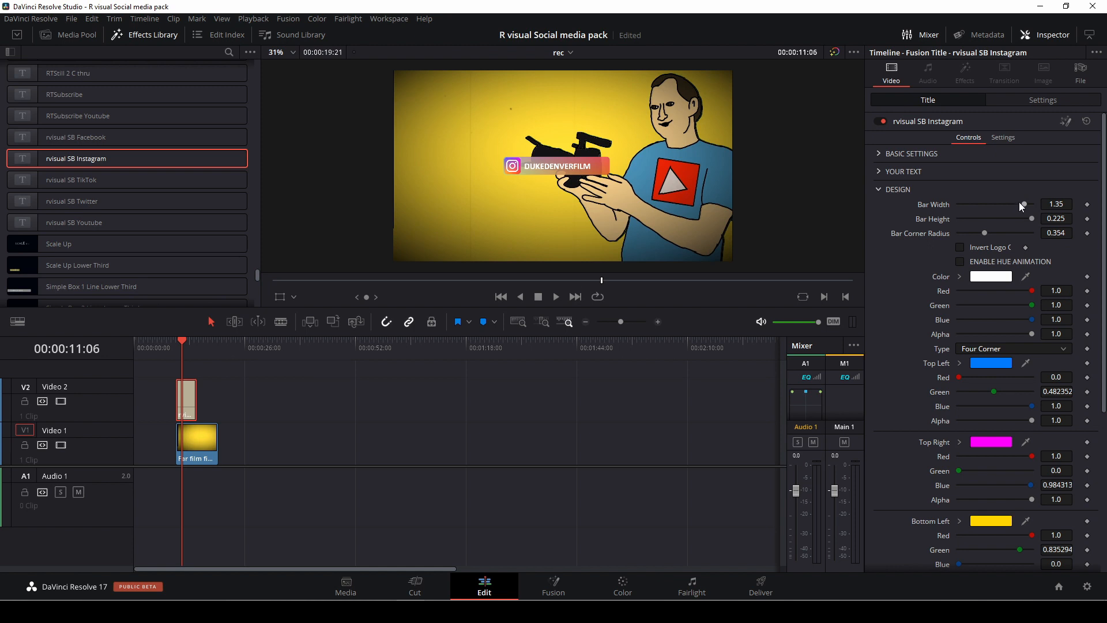
{"action": "mouse_move", "coordinate": [1026, 203]}
{"action": "left_mouse_down"}
{"action": "mouse_move", "coordinate": [1009, 203]}
{"action": "mouse_move", "coordinate": [1033, 201]}
{"action": "mouse_move", "coordinate": [1020, 203]}
{"action": "mouse_move", "coordinate": [1032, 220]}
{"action": "mouse_move", "coordinate": [1016, 220]}
{"action": "mouse_move", "coordinate": [1051, 220]}
{"action": "mouse_move", "coordinate": [1014, 220]}
{"action": "left_mouse_up"}
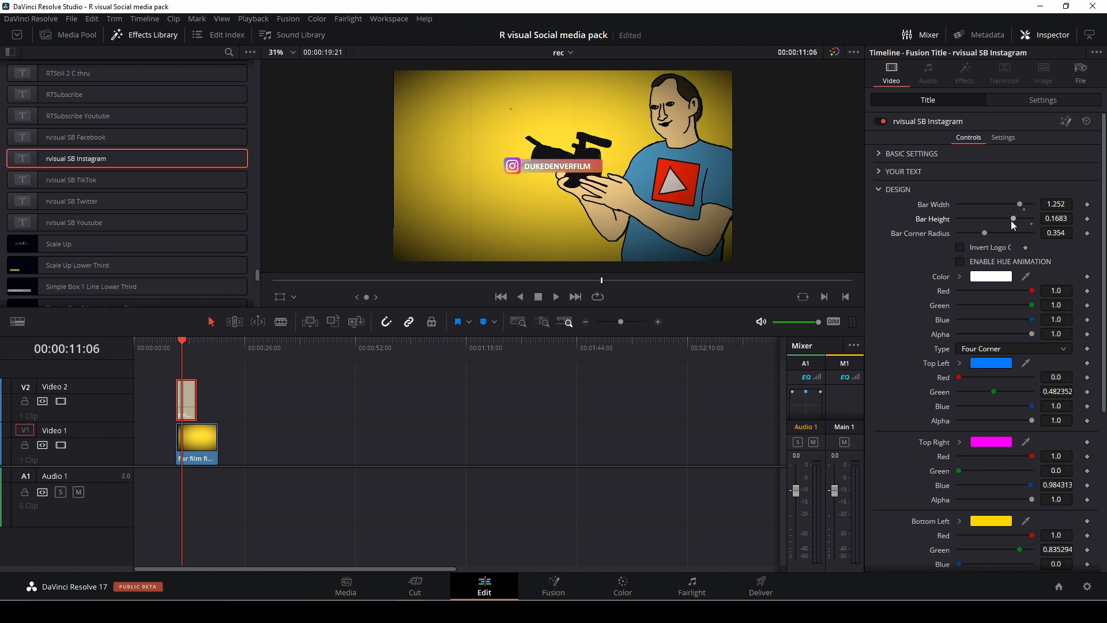
Try the Invert Logo option, switch it off again, and return the playhead to the start of the title.
{"action": "left_click", "coordinate": [960, 248]}
{"action": "left_click", "coordinate": [961, 248]}
{"action": "key", "text": "Up"}
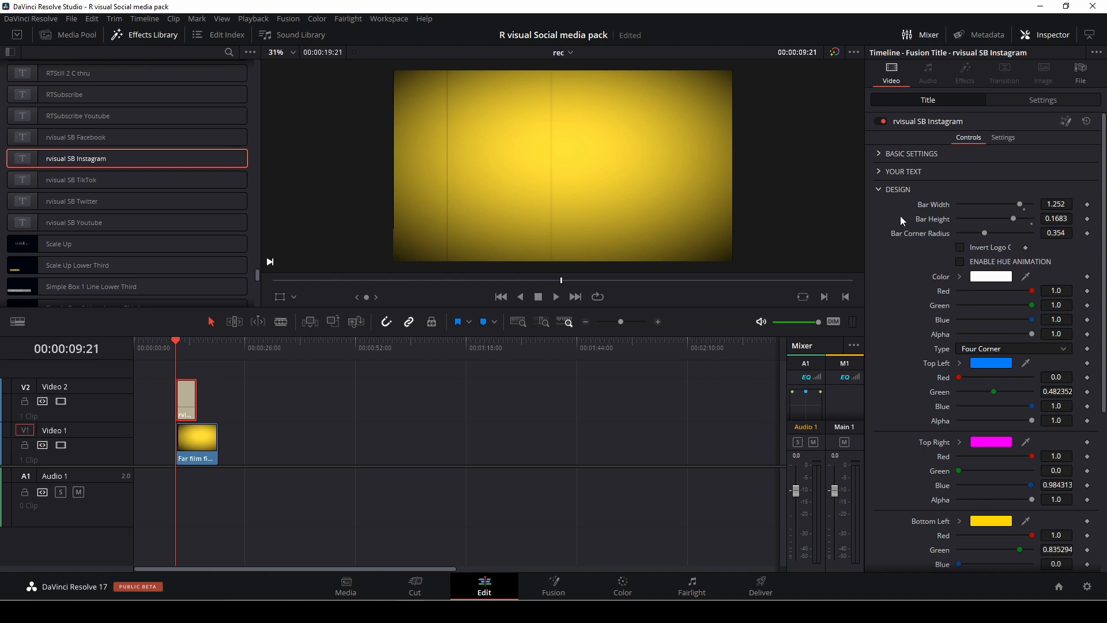
Review the title's four-corner gradient colors in the Design settings, and open the Cursor settings in their place.
{"action": "scroll", "coordinate": [918, 338], "scroll_direction": "down", "scroll_amount": 3}
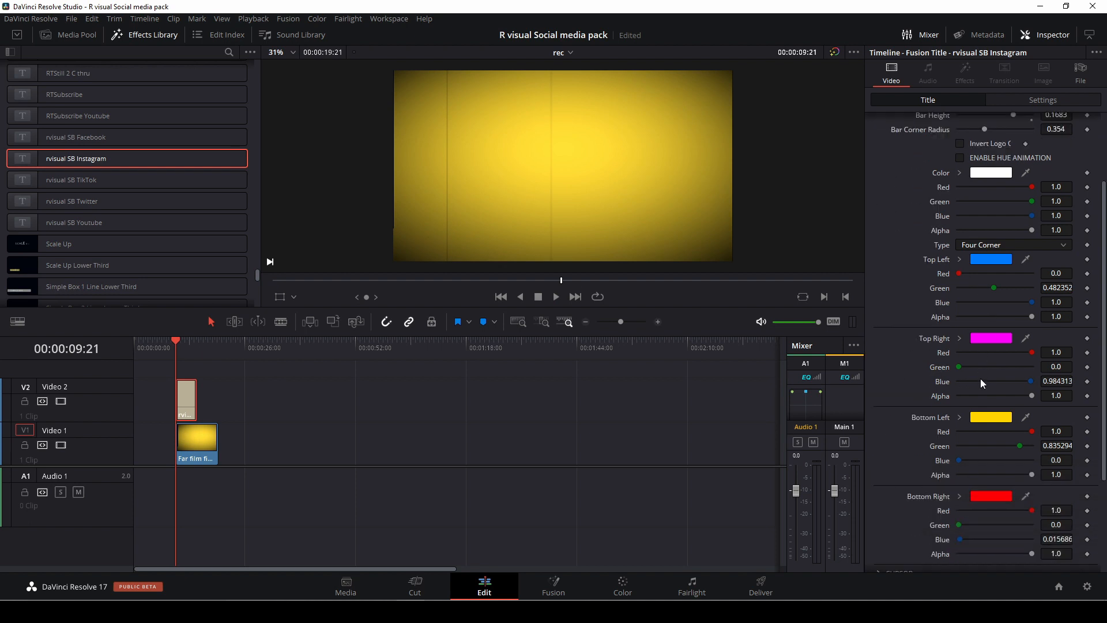
{"action": "scroll", "coordinate": [983, 384], "scroll_direction": "down", "scroll_amount": 4}
{"action": "scroll", "coordinate": [981, 379], "scroll_direction": "up", "scroll_amount": 5}
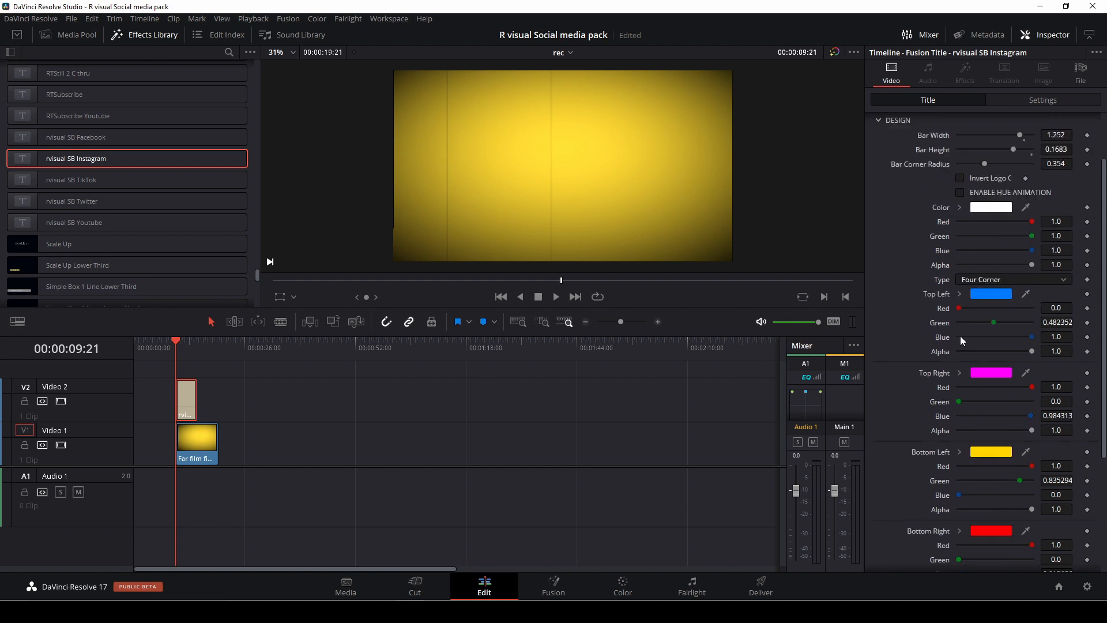
{"action": "scroll", "coordinate": [884, 188], "scroll_direction": "up", "scroll_amount": 2}
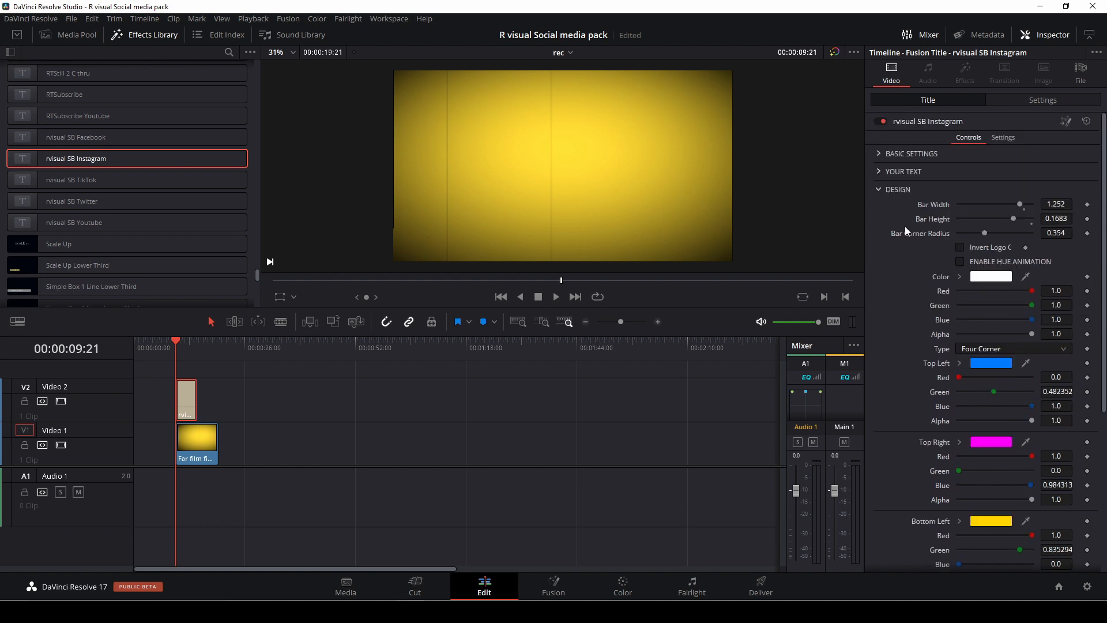
{"action": "left_click", "coordinate": [879, 189]}
{"action": "left_click", "coordinate": [879, 208]}
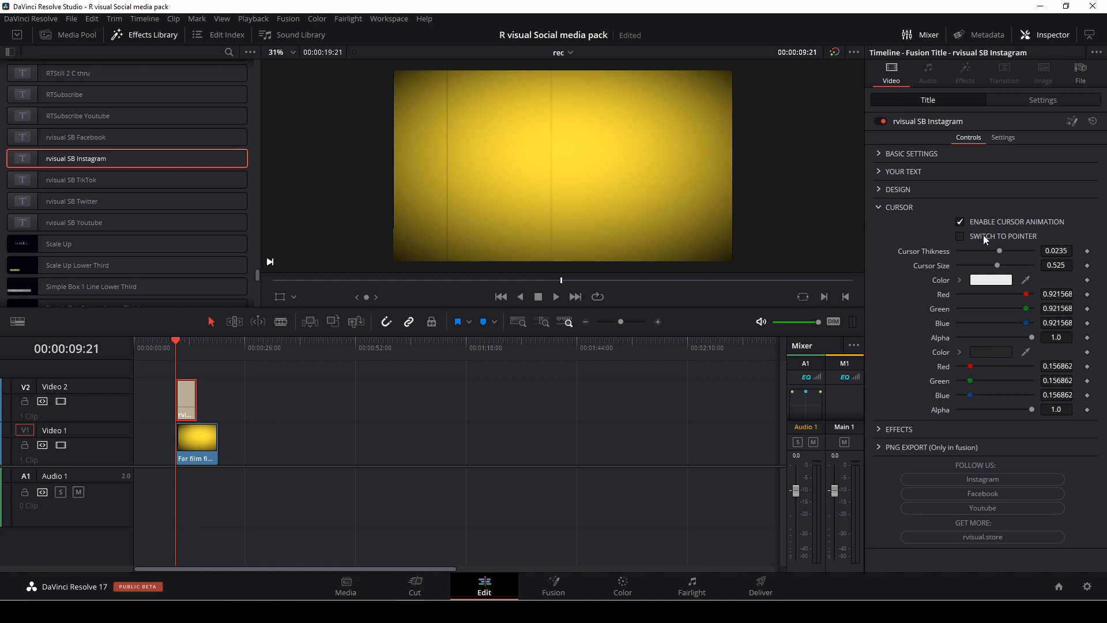
Change the title's animated cursor to a pointer, and preview the title full screen before returning to the editor.
{"action": "key", "text": "space"}
{"action": "key", "text": "ctrl+f"}
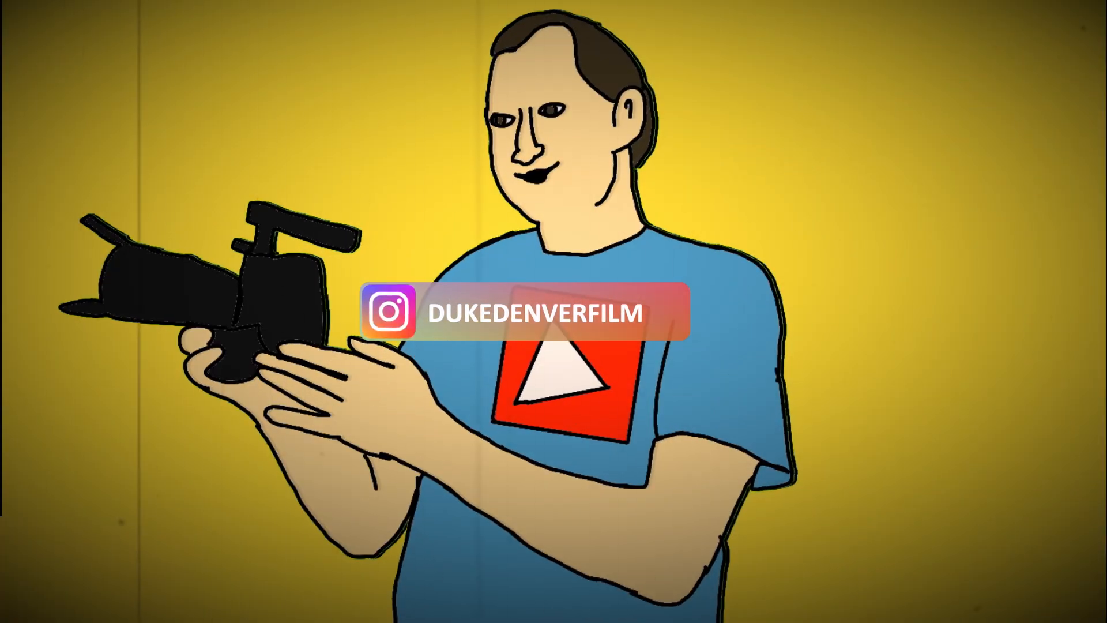
{"action": "key", "text": "Escape"}
{"action": "key", "text": "space"}
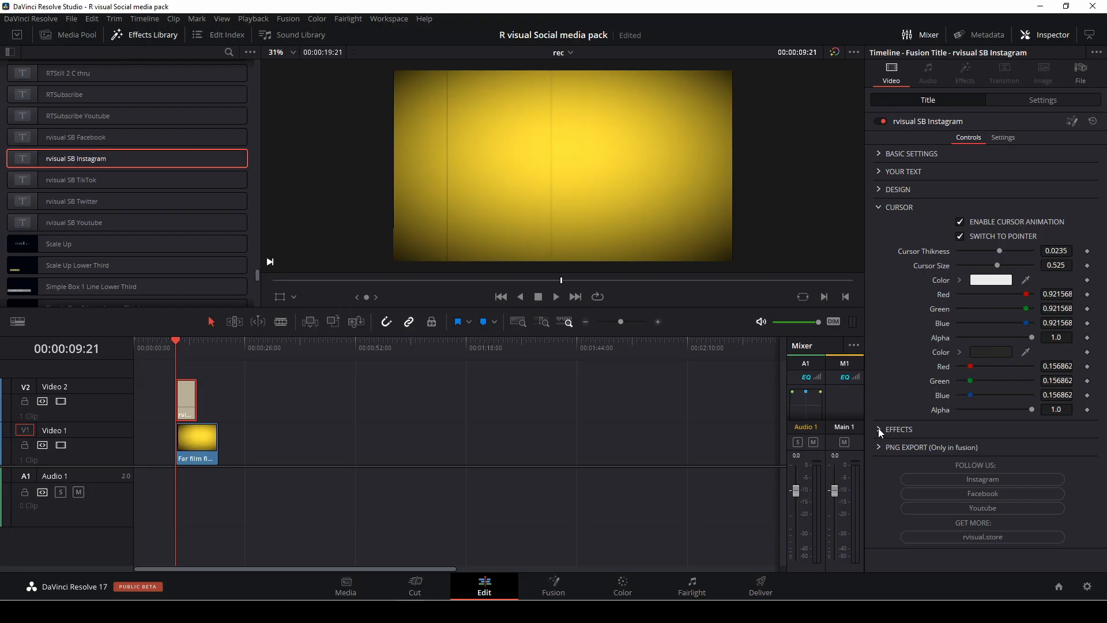
Examine the title's saturation, glow and grain settings under Effects, and collapse the Cursor settings.
{"action": "left_click", "coordinate": [878, 430]}
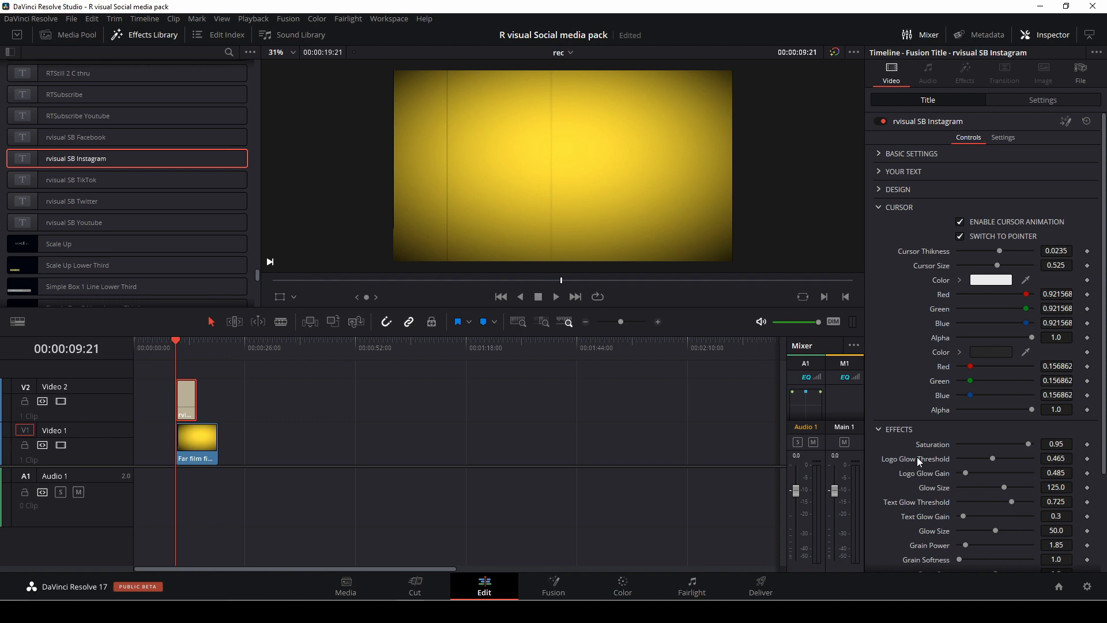
{"action": "scroll", "coordinate": [930, 470], "scroll_direction": "down", "scroll_amount": 4}
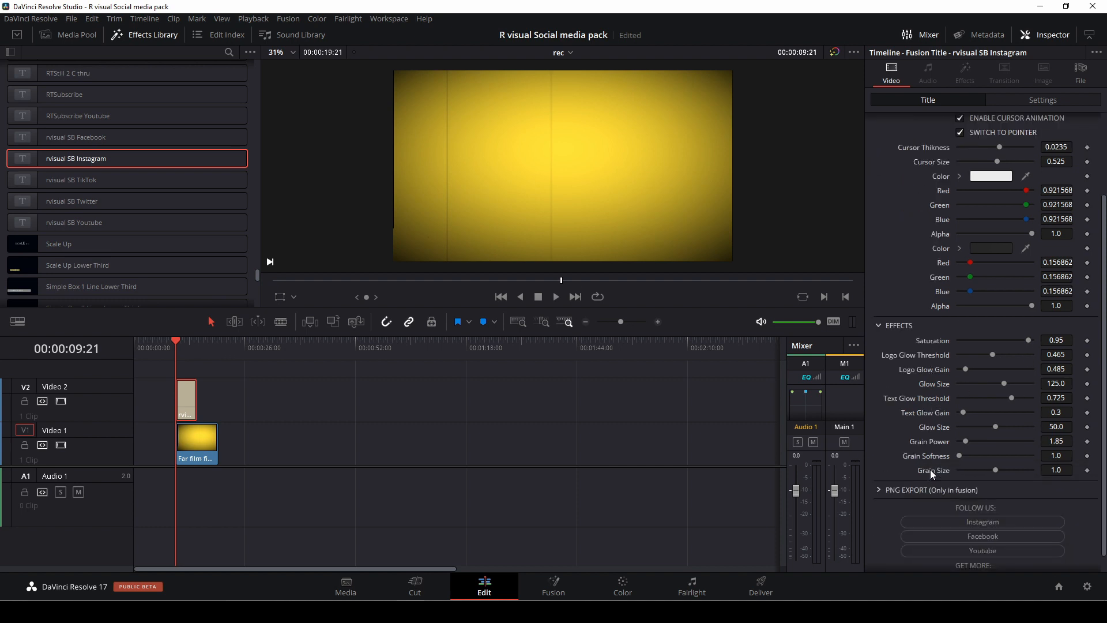
{"action": "scroll", "coordinate": [930, 469], "scroll_direction": "up", "scroll_amount": 4}
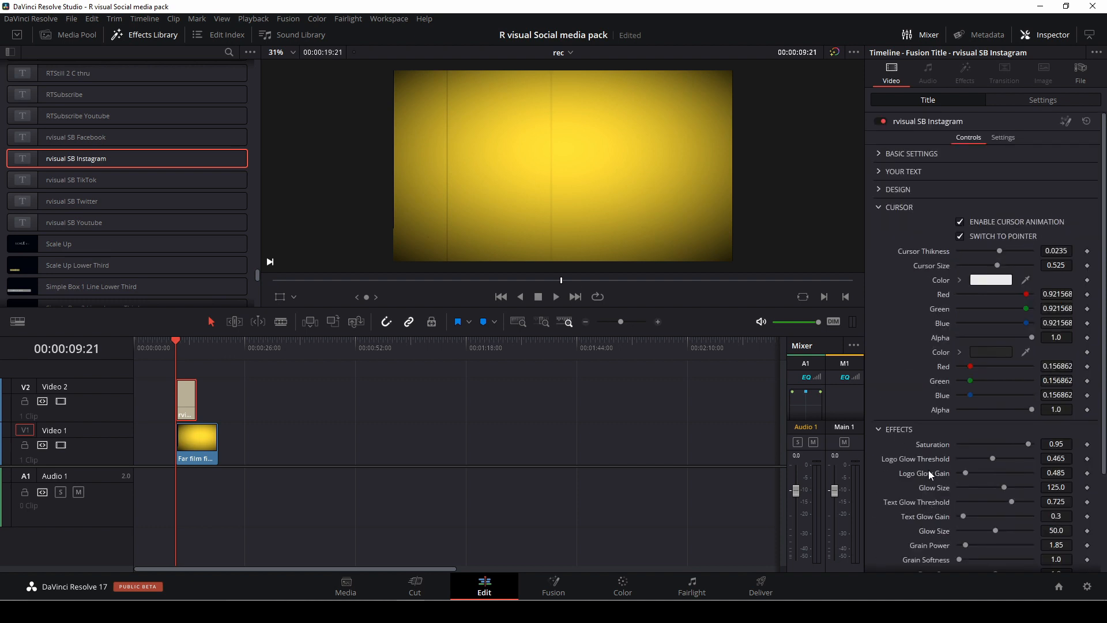
{"action": "left_click", "coordinate": [891, 207]}
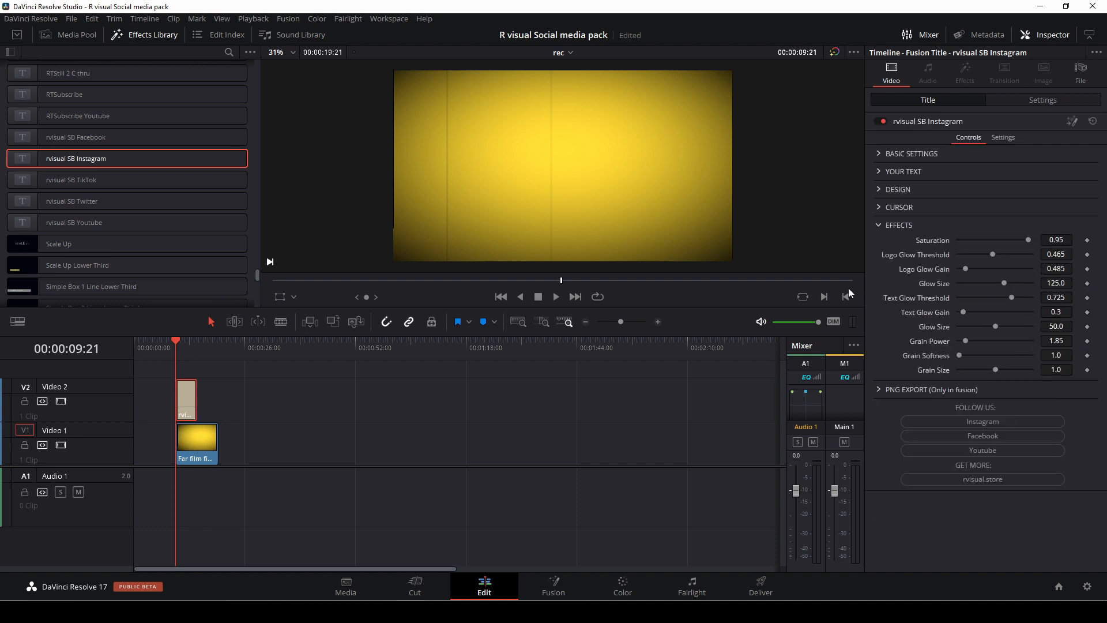
Set the render cache to User and play back the cached Instagram title on the timeline.
{"action": "left_click", "coordinate": [258, 19]}
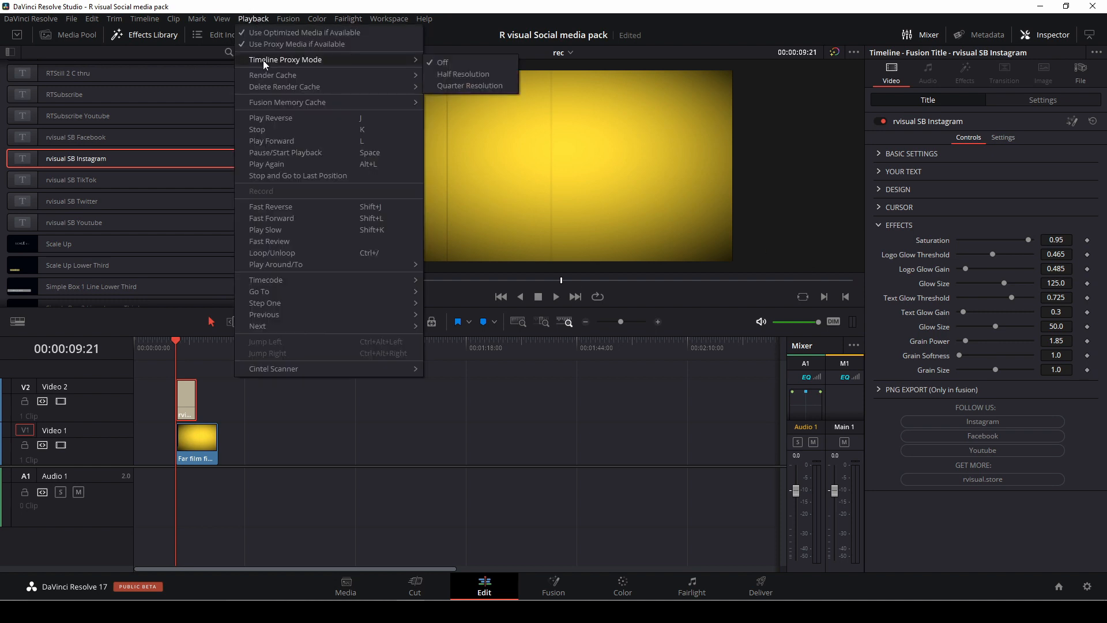
{"action": "mouse_move", "coordinate": [277, 88]}
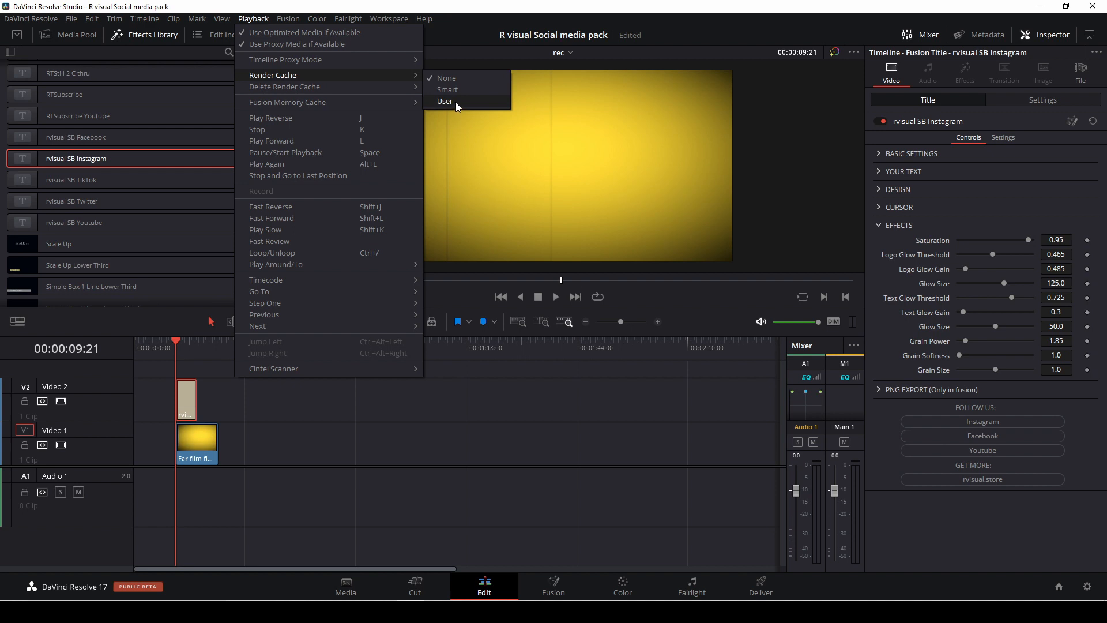
{"action": "left_click", "coordinate": [456, 102]}
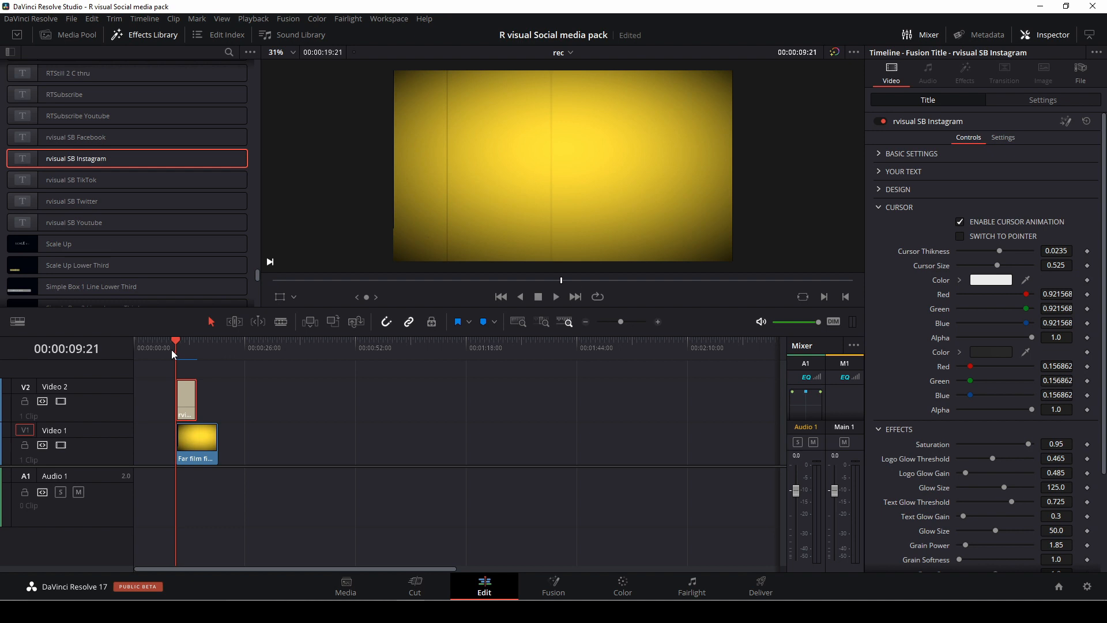
{"action": "key", "text": "space"}
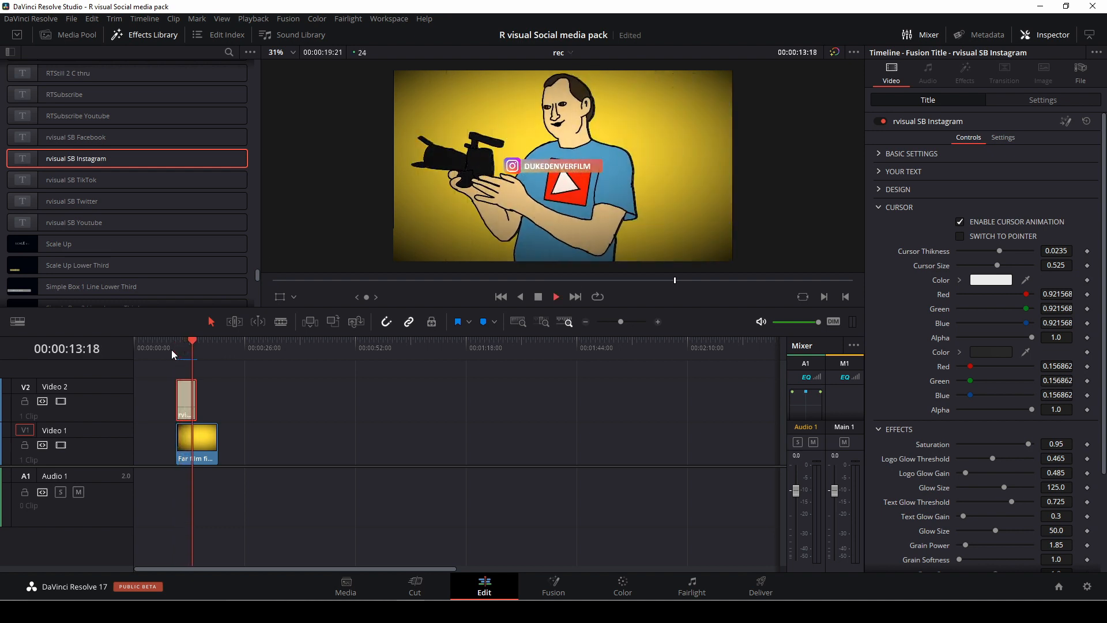
{"action": "key", "text": "space"}
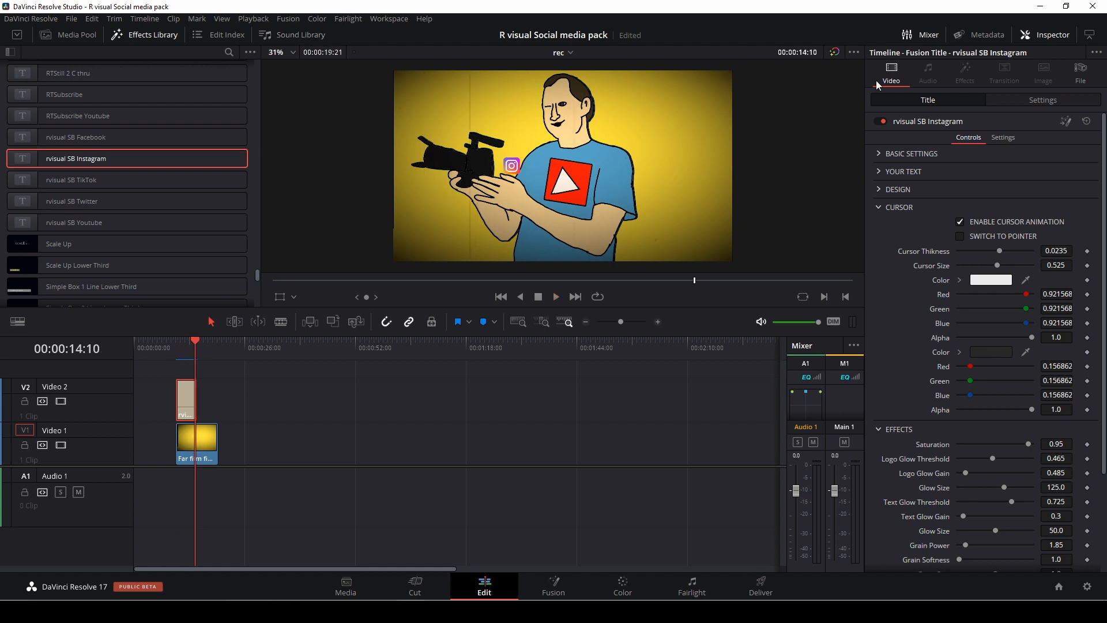
Collapse the Cursor settings, open the title's Basic Settings, and play the title with Ultra Quality enabled.
{"action": "left_click", "coordinate": [857, 51]}
{"action": "left_click", "coordinate": [872, 80]}
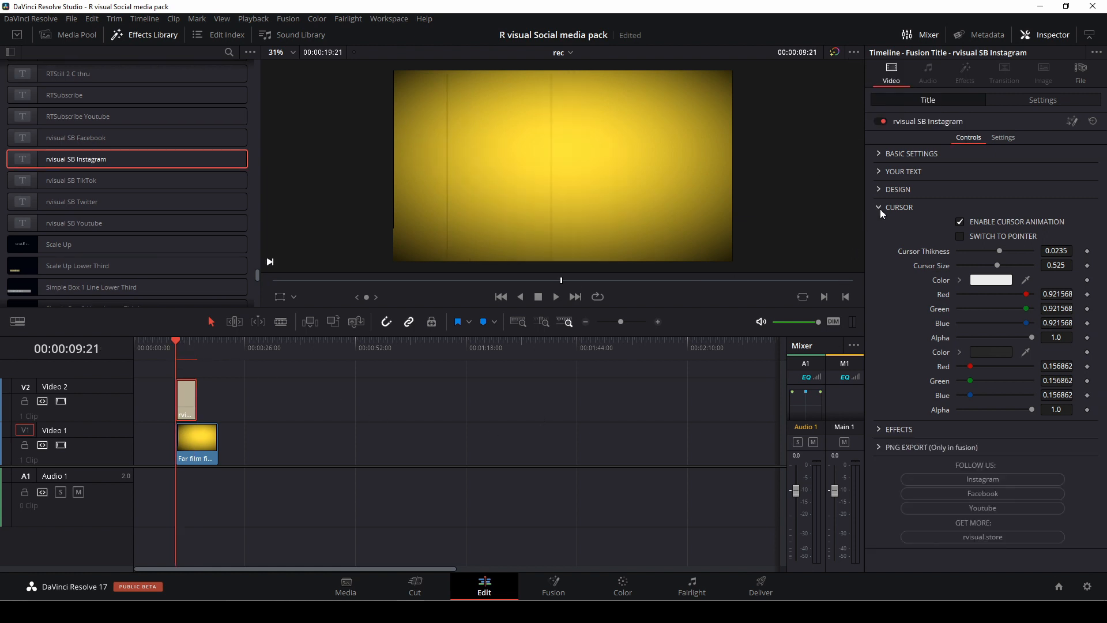
{"action": "left_click", "coordinate": [880, 208]}
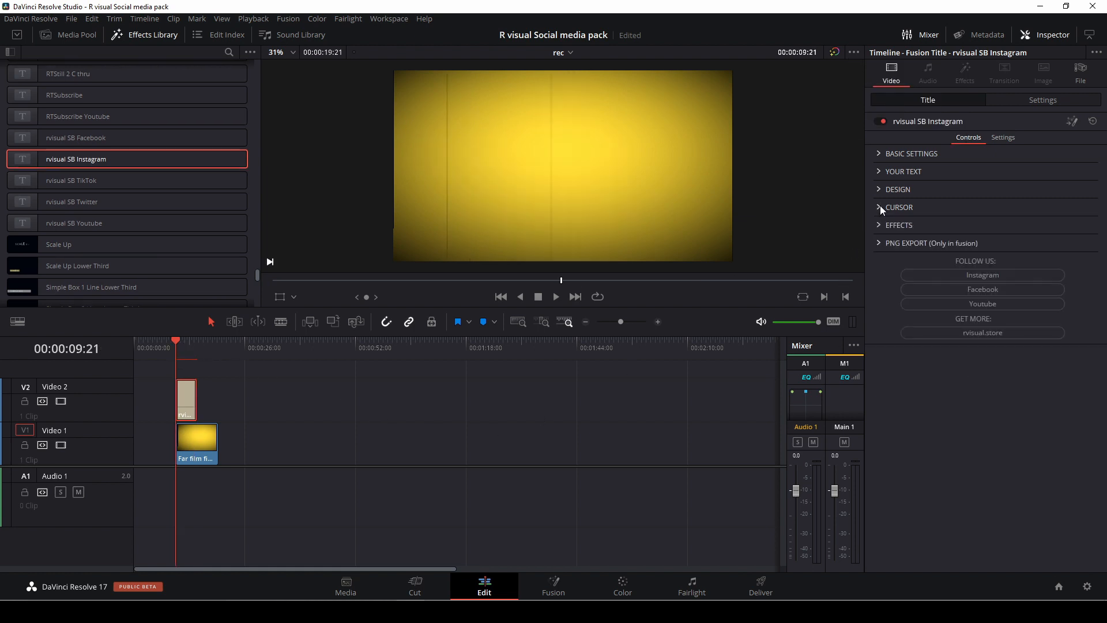
{"action": "left_click", "coordinate": [879, 155]}
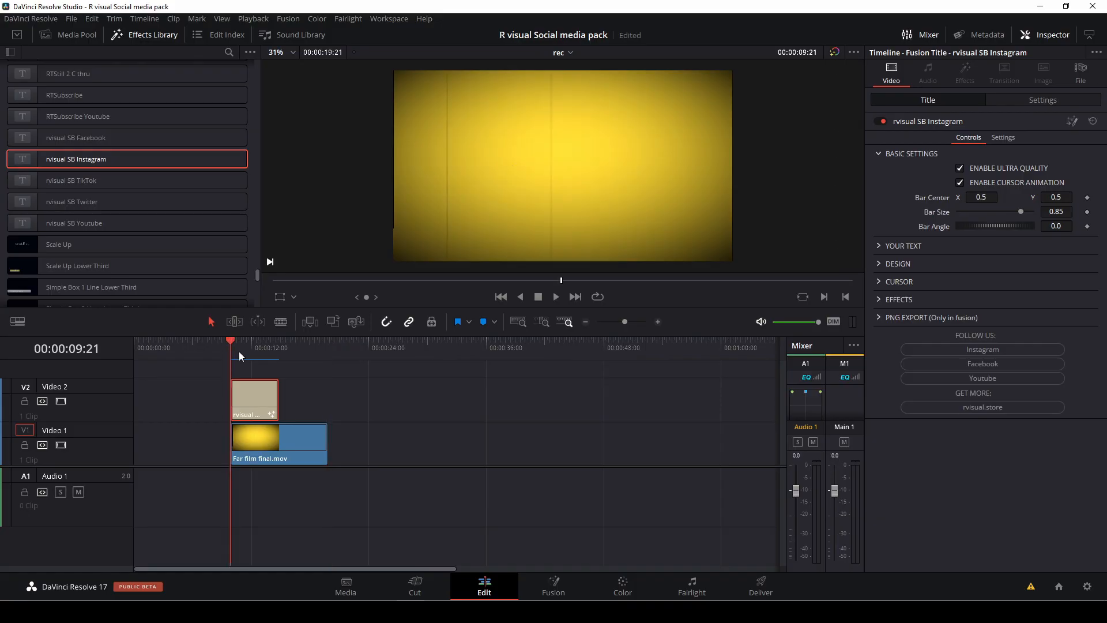
{"action": "key", "text": "space"}
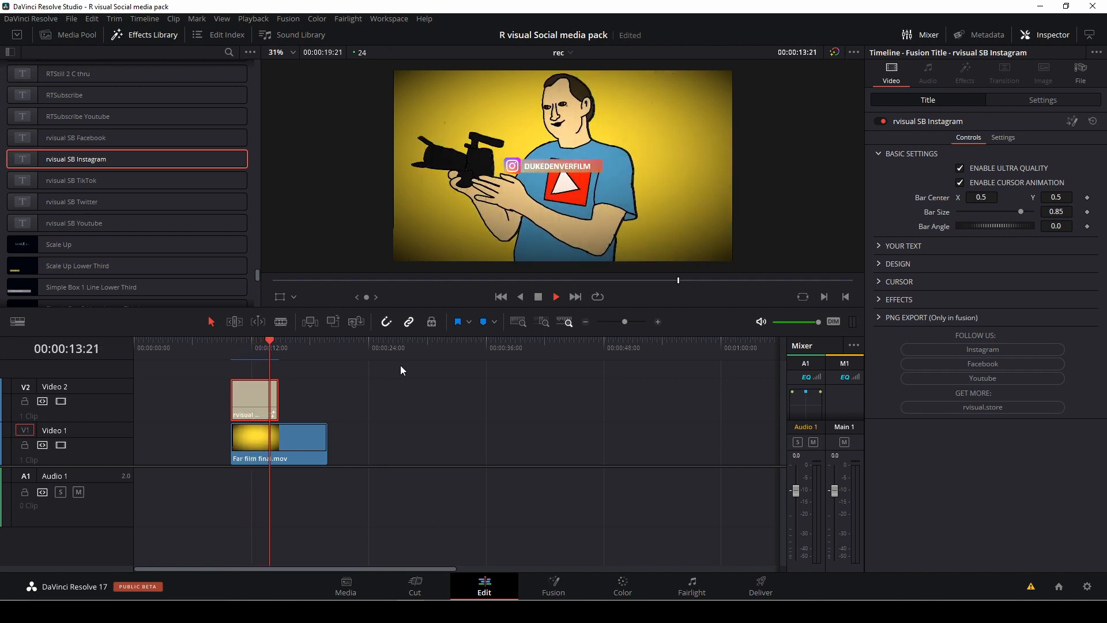
{"action": "key", "text": "space"}
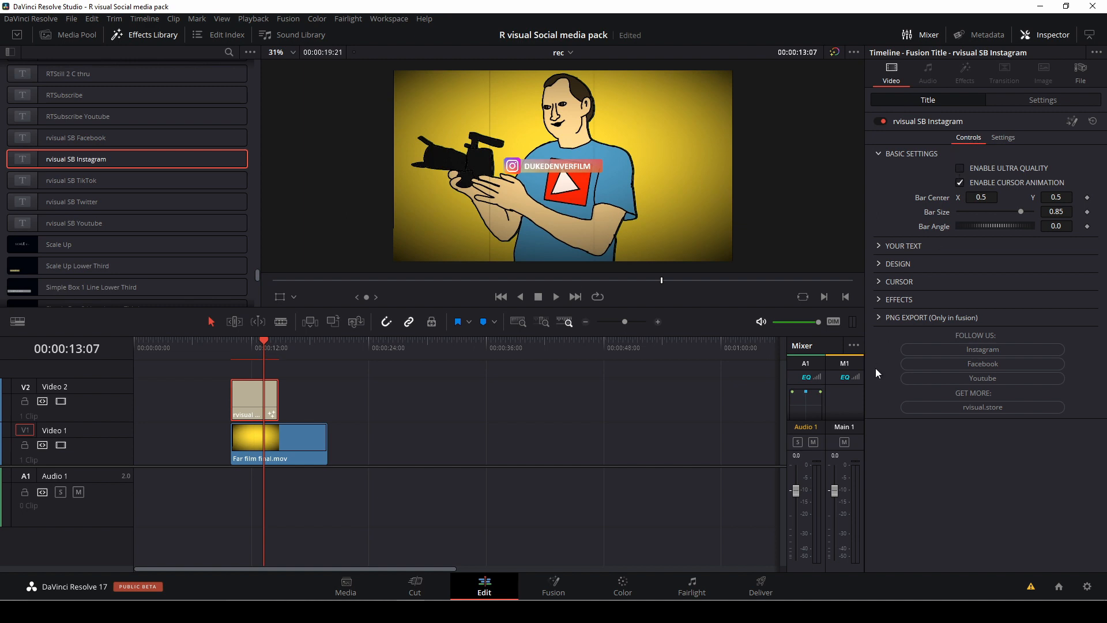
Look through the title's Cursor and Design settings, and move the playhead to 00:00:11:00.
{"action": "left_click", "coordinate": [878, 282]}
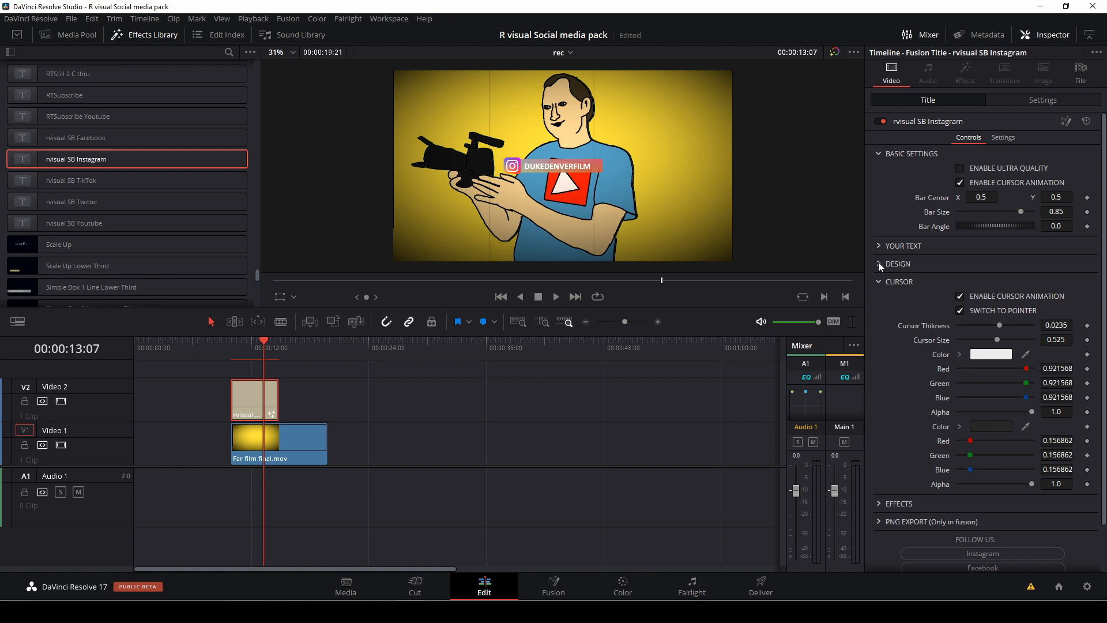
{"action": "left_click", "coordinate": [880, 264]}
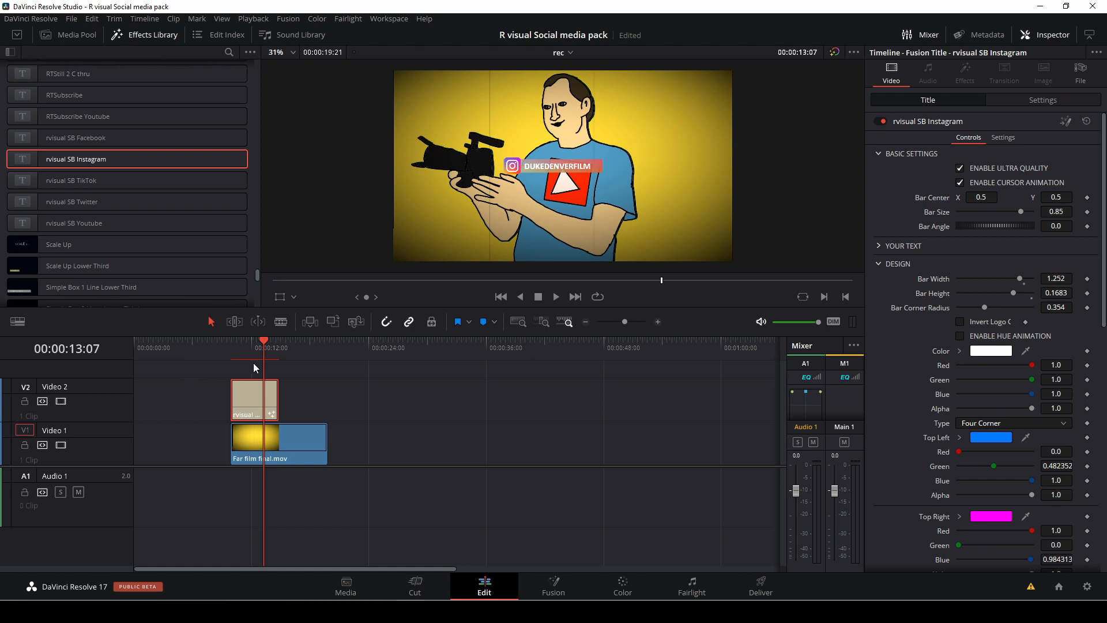
{"action": "left_click", "coordinate": [242, 348]}
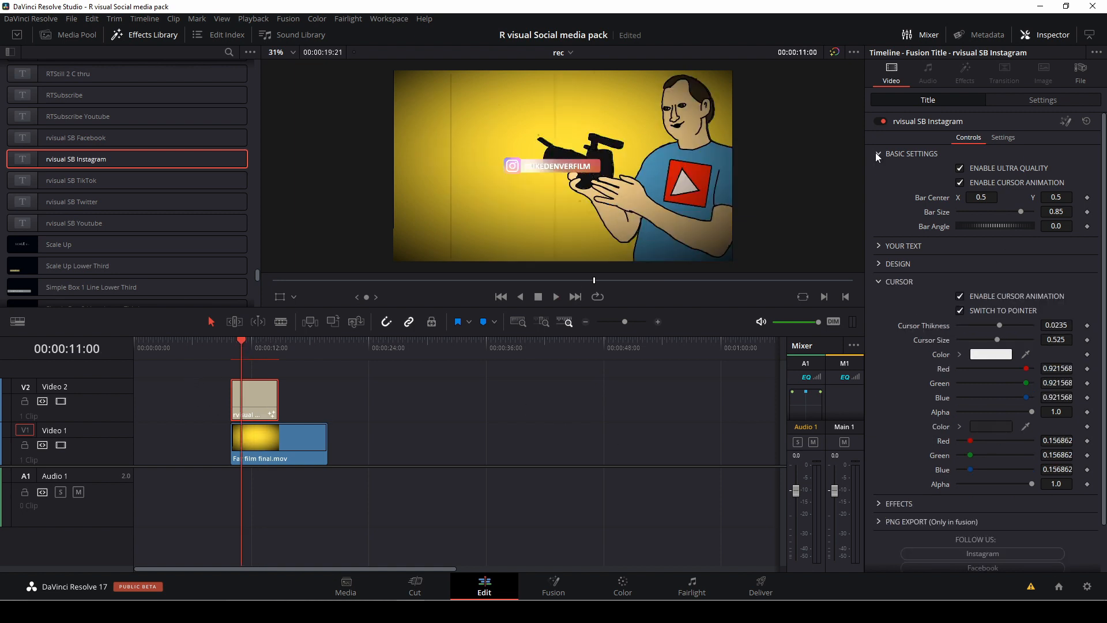
Reopen the Effects settings to examine the logo glow, text glow and grain options, and collapse the Cursor settings.
{"action": "left_click", "coordinate": [882, 502]}
{"action": "scroll", "coordinate": [939, 454], "scroll_direction": "down", "scroll_amount": 3}
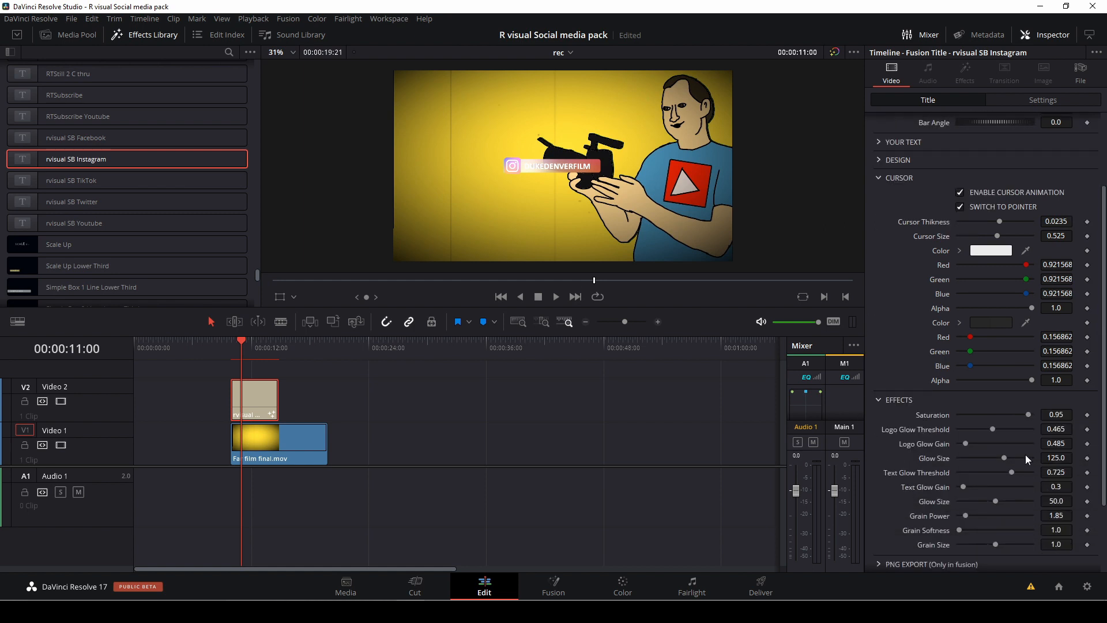
{"action": "scroll", "coordinate": [936, 350], "scroll_direction": "up", "scroll_amount": 3}
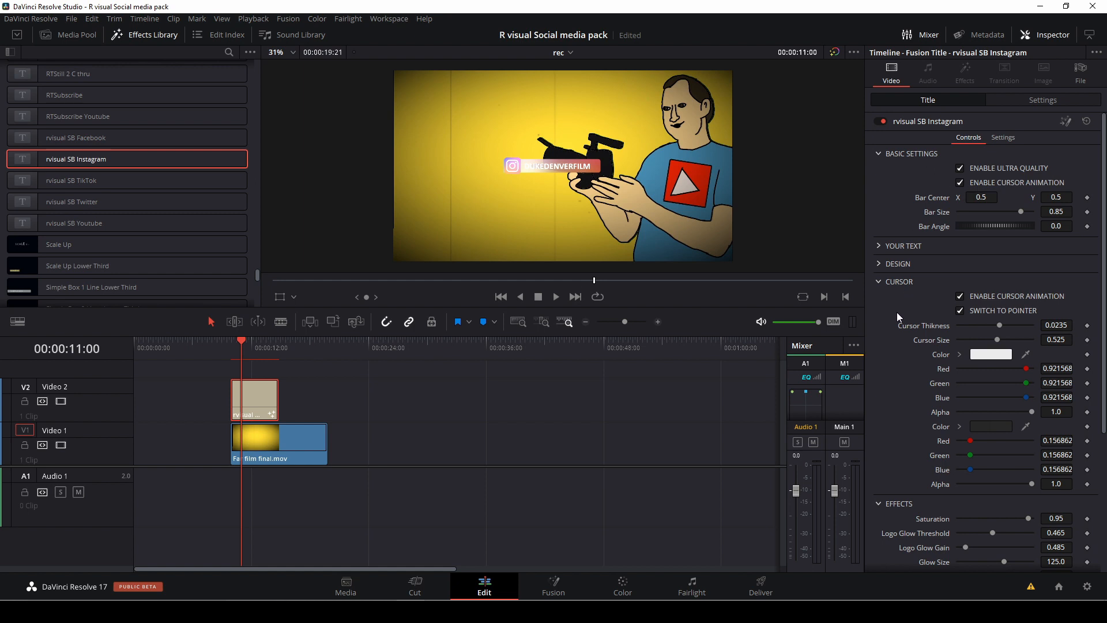
{"action": "scroll", "coordinate": [897, 312], "scroll_direction": "down", "scroll_amount": 3}
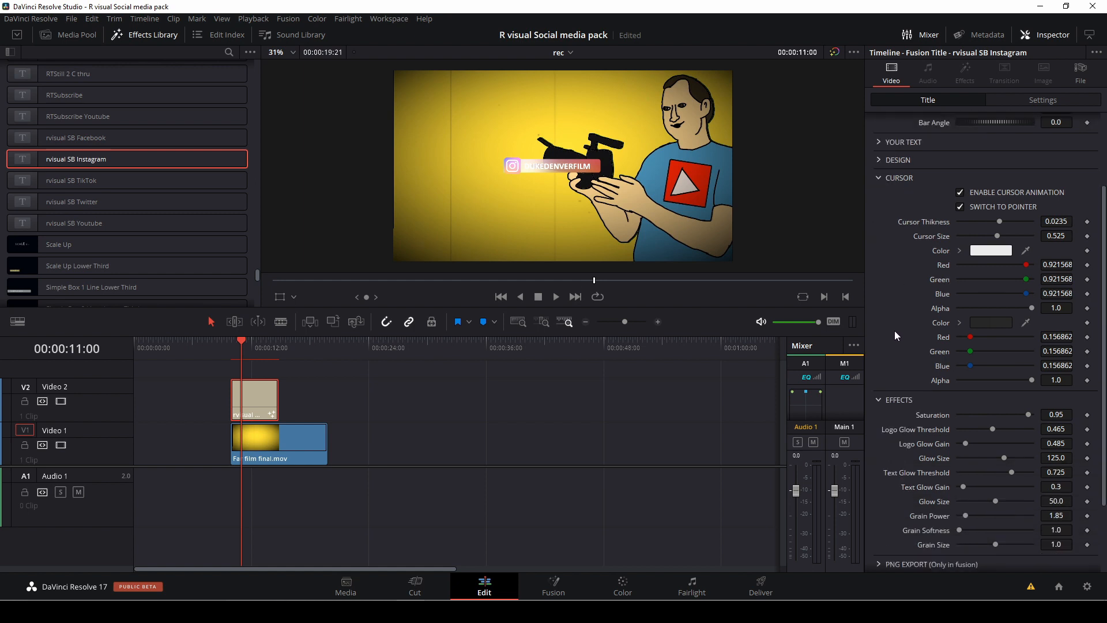
{"action": "left_click", "coordinate": [881, 177]}
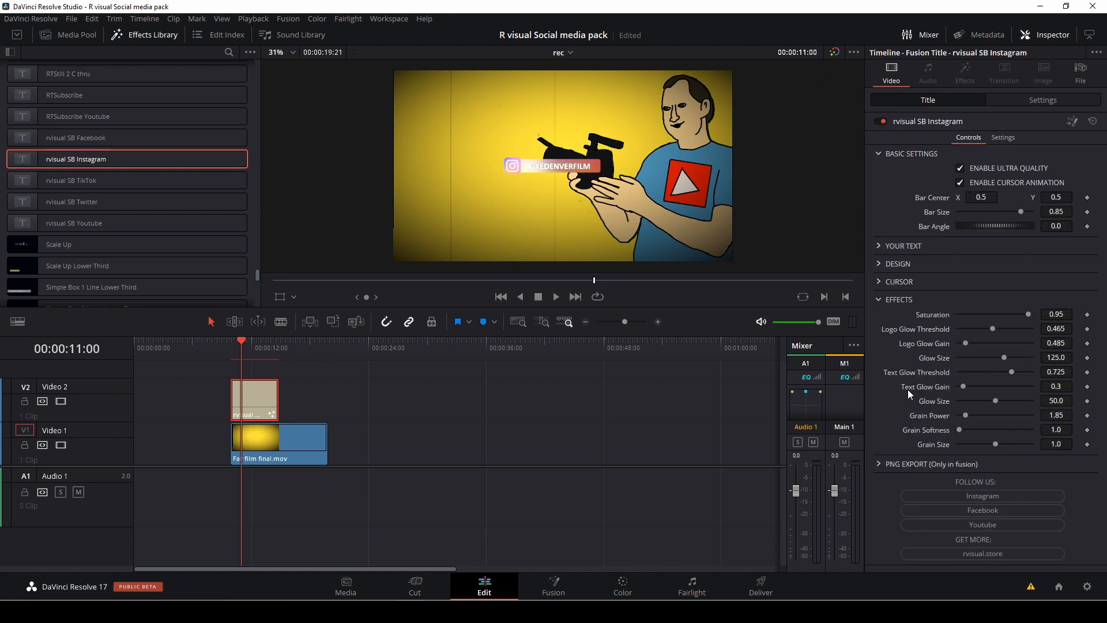
Open the title's PNG Export settings and set the export filename to "insta".
{"action": "left_click", "coordinate": [879, 463]}
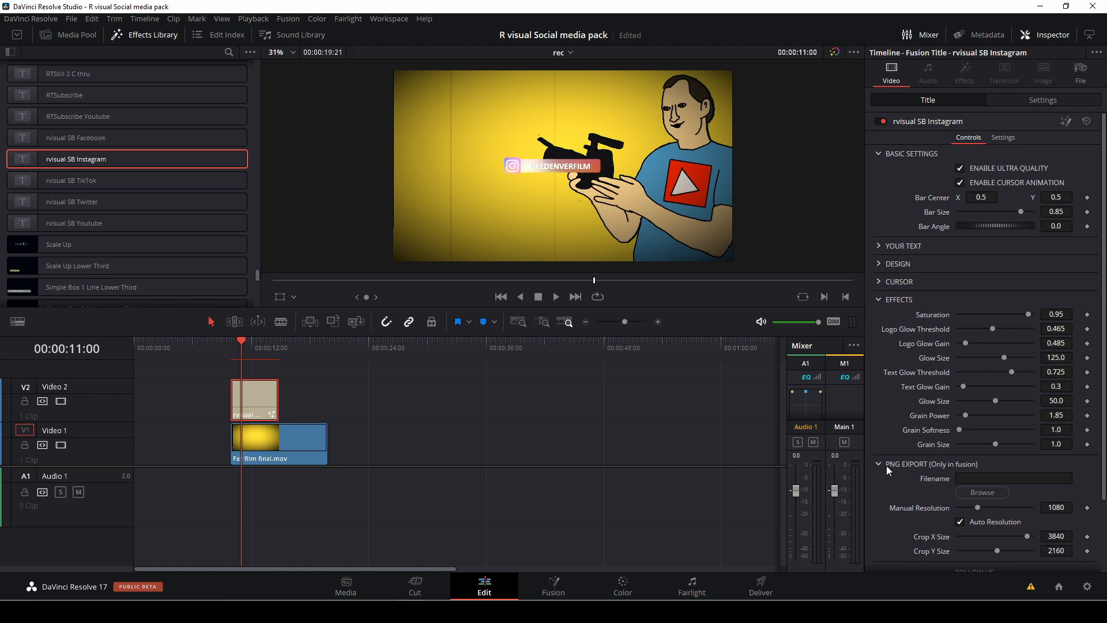
{"action": "left_click", "coordinate": [975, 478]}
{"action": "type", "text": "insta"}
Browse for the PNG export location and go to the Desktop folder.
{"action": "left_click", "coordinate": [988, 495]}
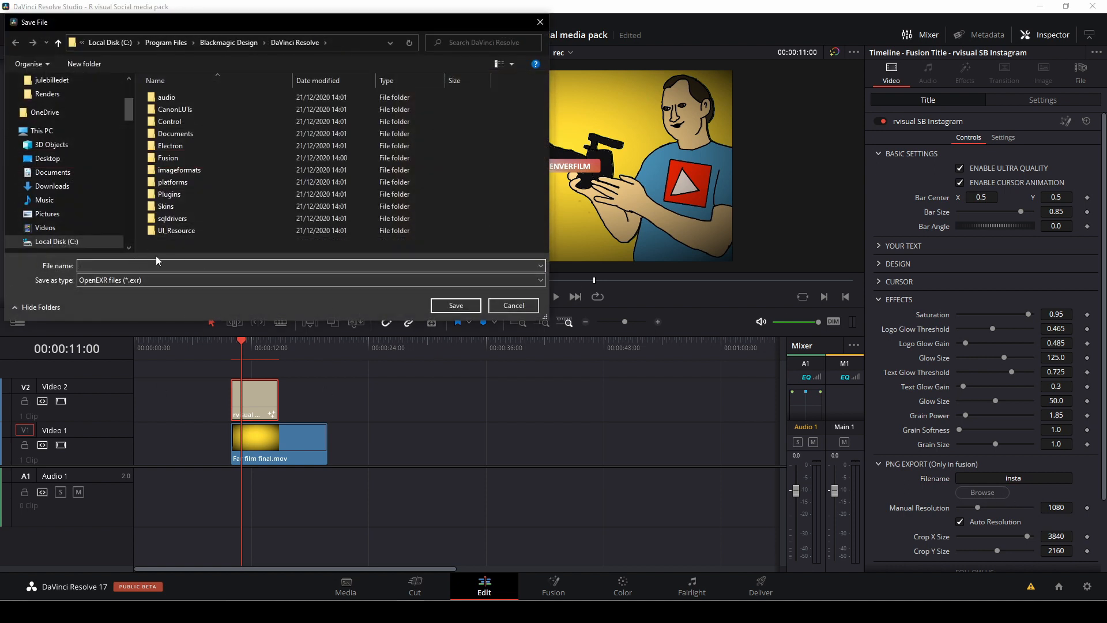
{"action": "left_click", "coordinate": [41, 130]}
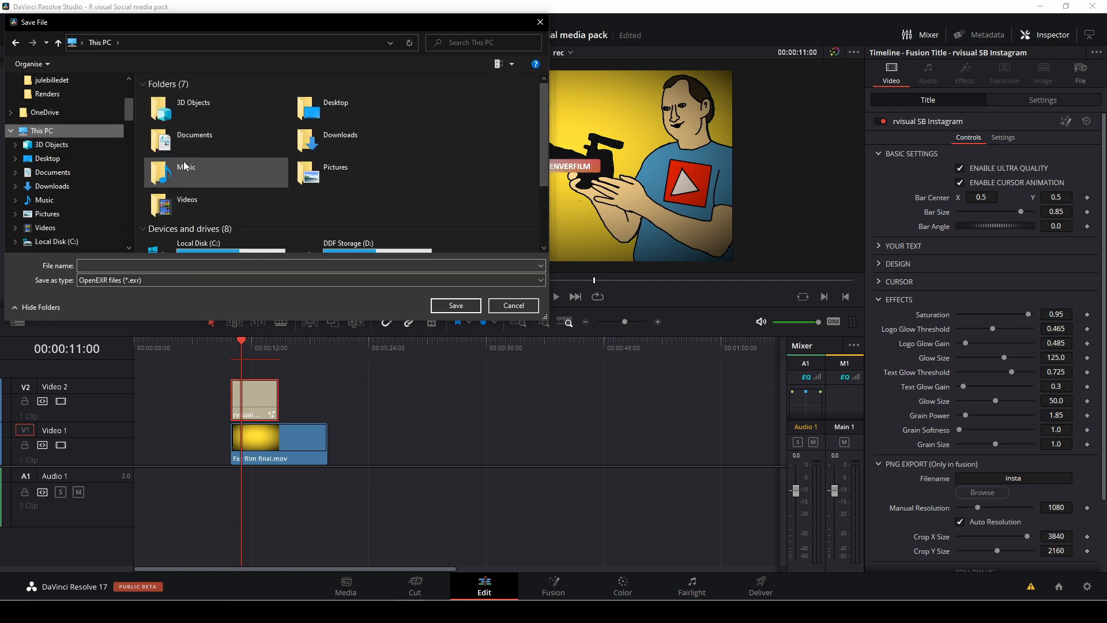
{"action": "scroll", "coordinate": [43, 120], "scroll_direction": "up", "scroll_amount": 3}
{"action": "left_click", "coordinate": [46, 103]}
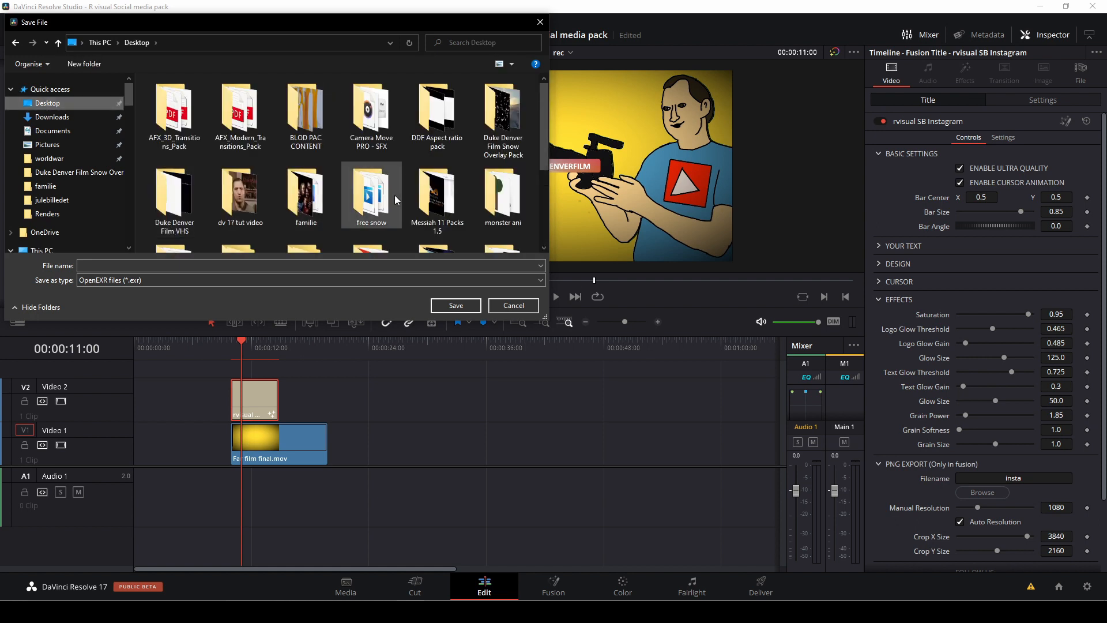
{"action": "scroll", "coordinate": [469, 217], "scroll_direction": "down", "scroll_amount": 2}
Create a new folder on the Desktop and name it "insta".
{"action": "right_click", "coordinate": [465, 219]}
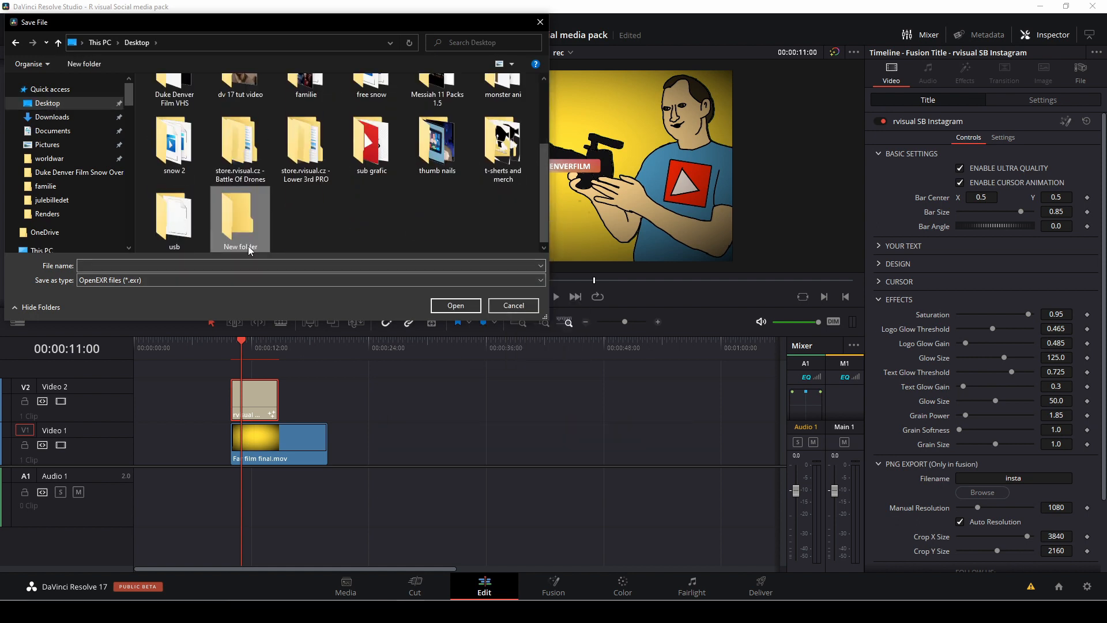
{"action": "right_click", "coordinate": [243, 247]}
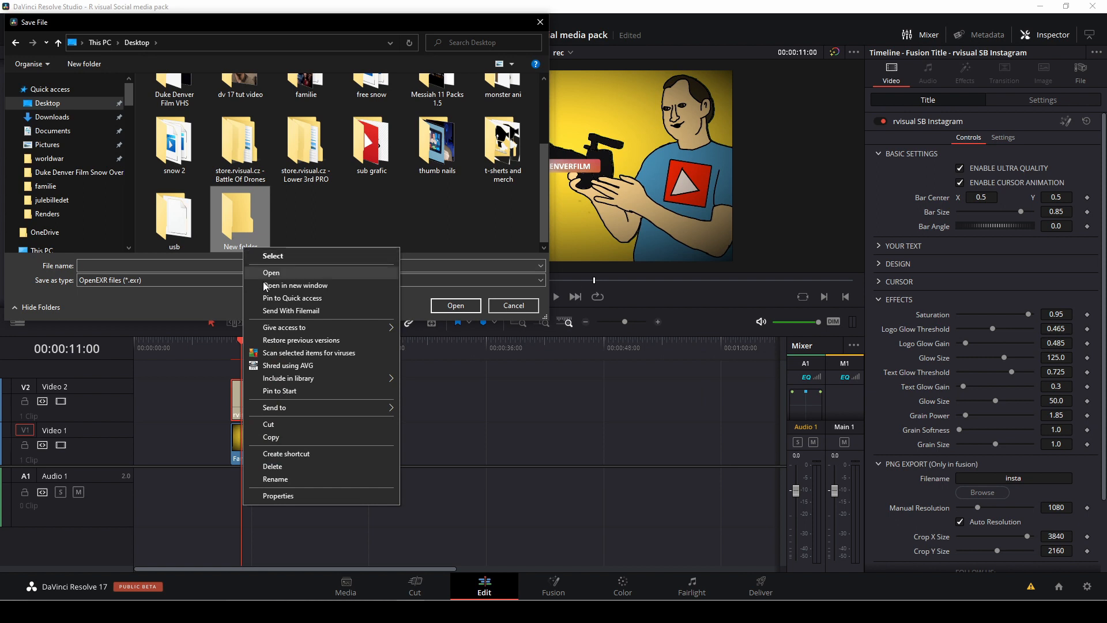
{"action": "left_click", "coordinate": [303, 478]}
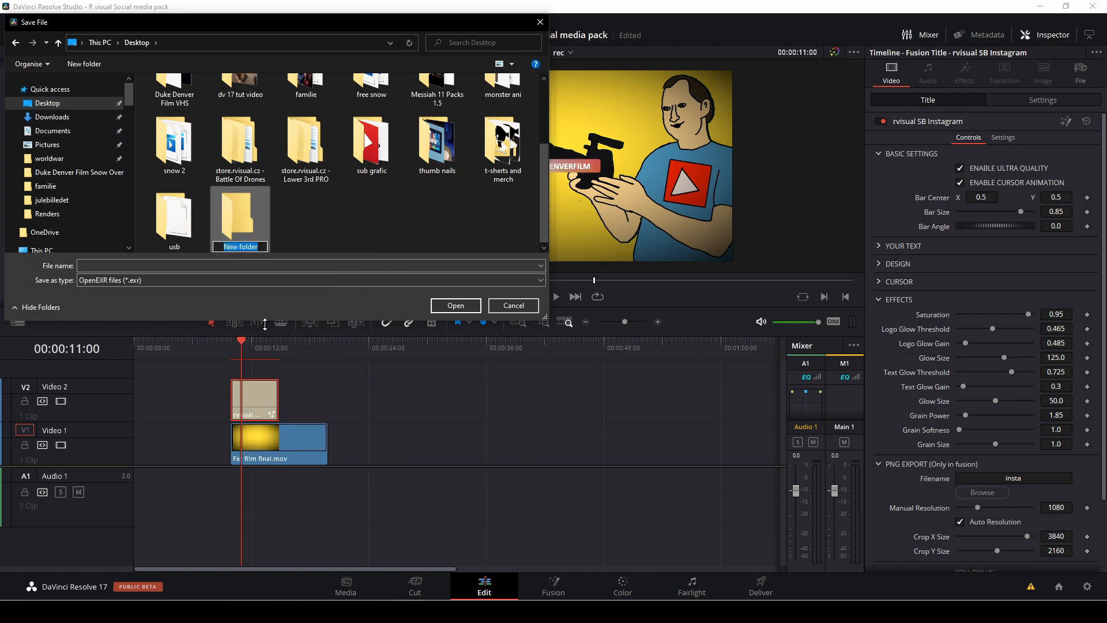
{"action": "type", "text": "insta"}
{"action": "left_click", "coordinate": [302, 233]}
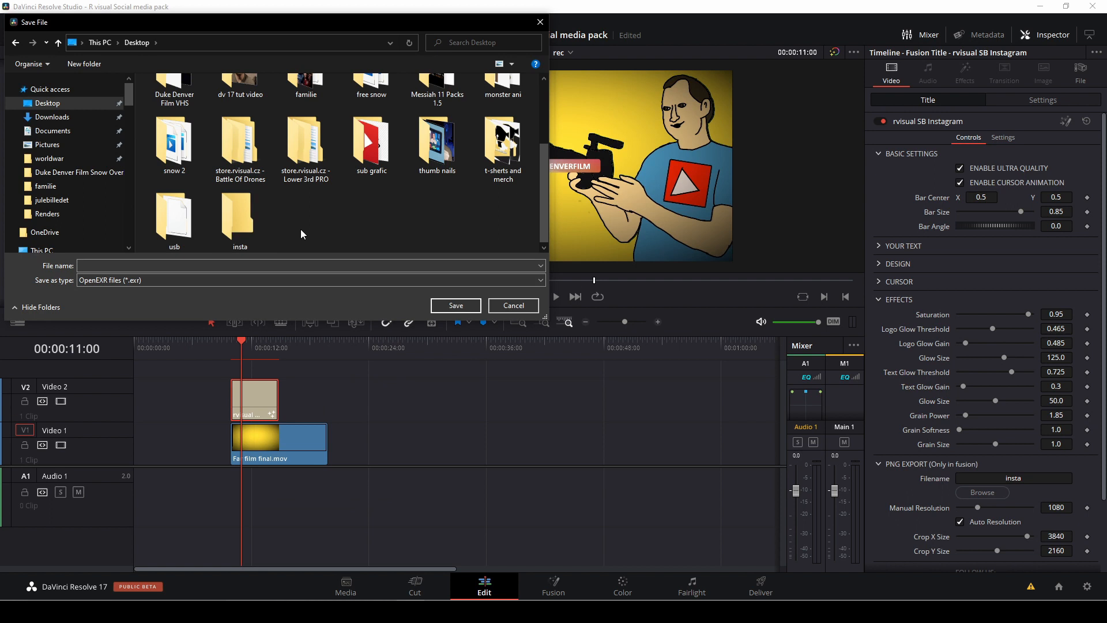
Set the PNG export file name to "insta.png" and save it as the export location on the Desktop.
{"action": "left_click", "coordinate": [105, 265]}
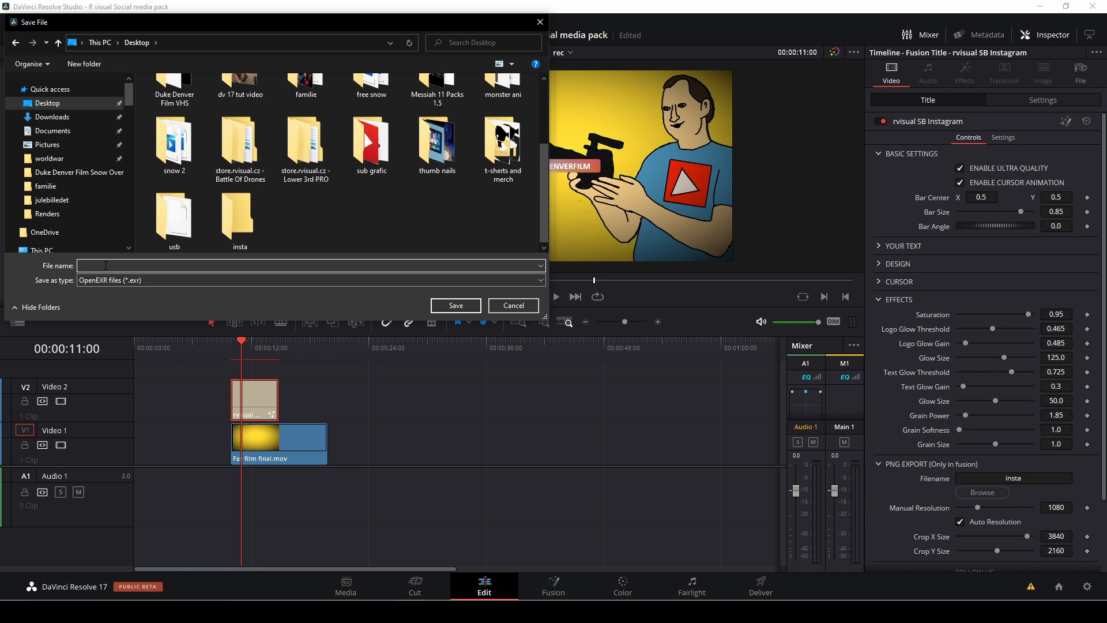
{"action": "type", "text": "ina"}
{"action": "key", "text": "BackSpace"}
{"action": "type", "text": "s"}
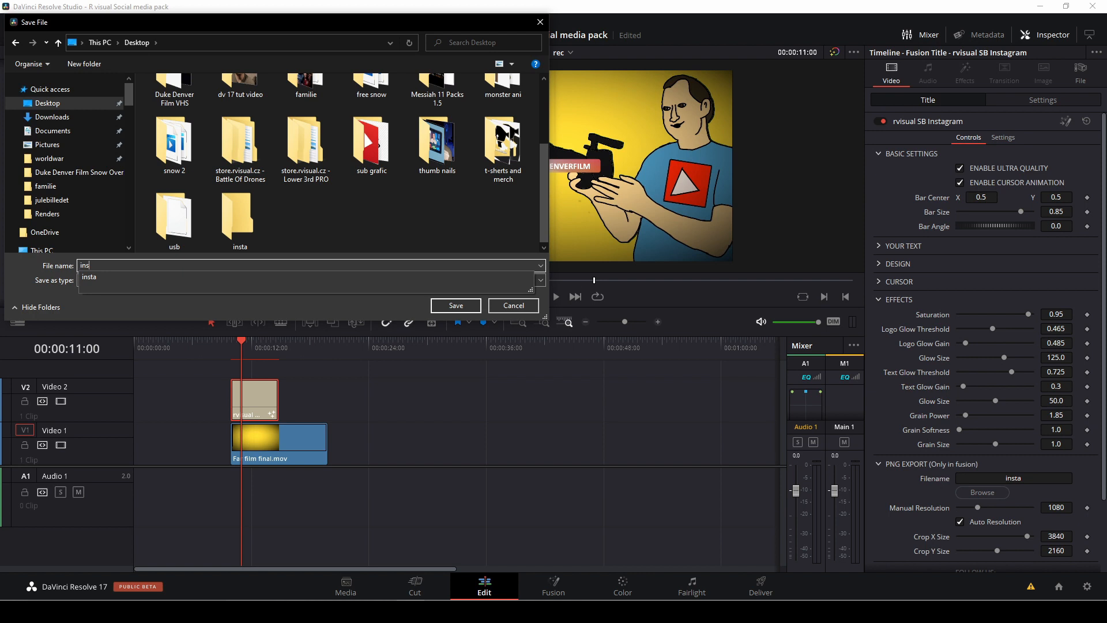
{"action": "type", "text": "ta"}
{"action": "double_click", "coordinate": [119, 267]}
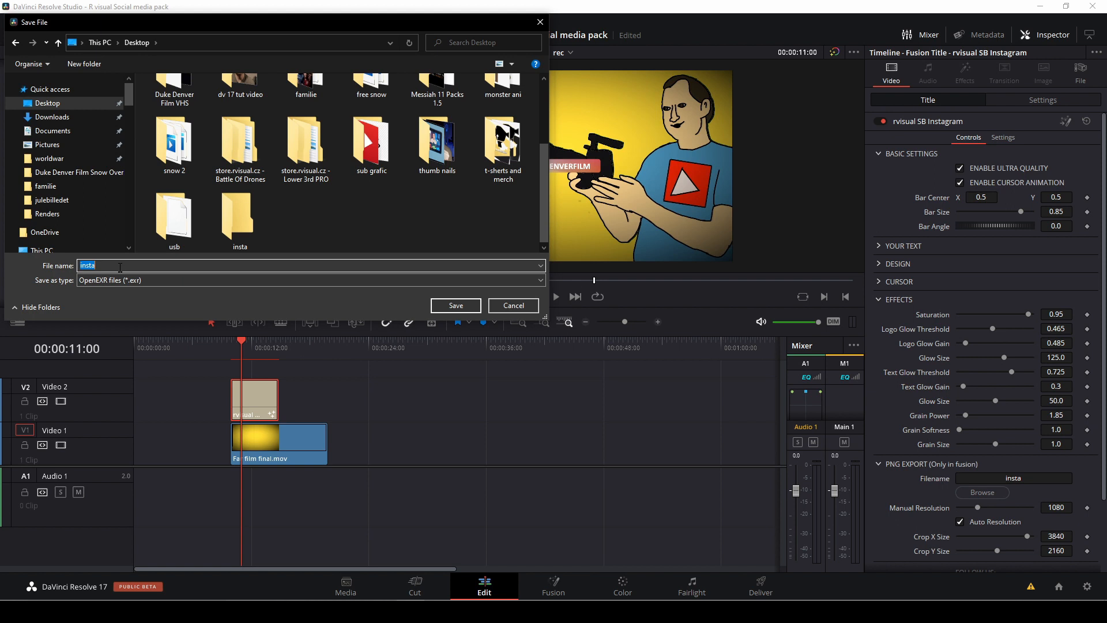
{"action": "left_click", "coordinate": [115, 267]}
{"action": "type", "text": ".png"}
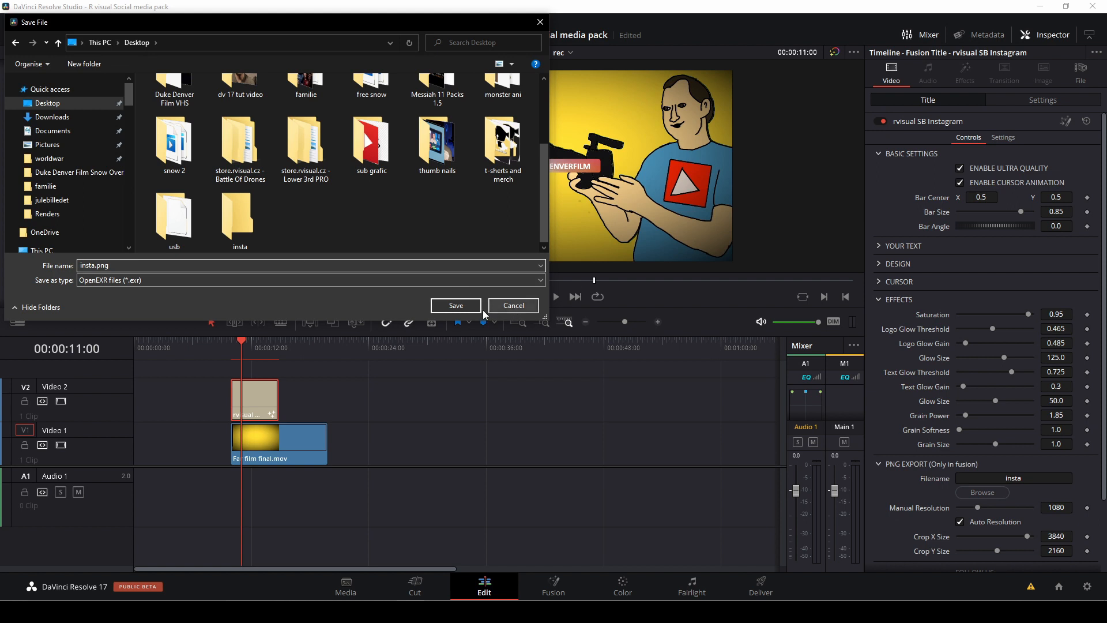
{"action": "left_click", "coordinate": [456, 305]}
{"action": "scroll", "coordinate": [1005, 457], "scroll_direction": "down", "scroll_amount": 3}
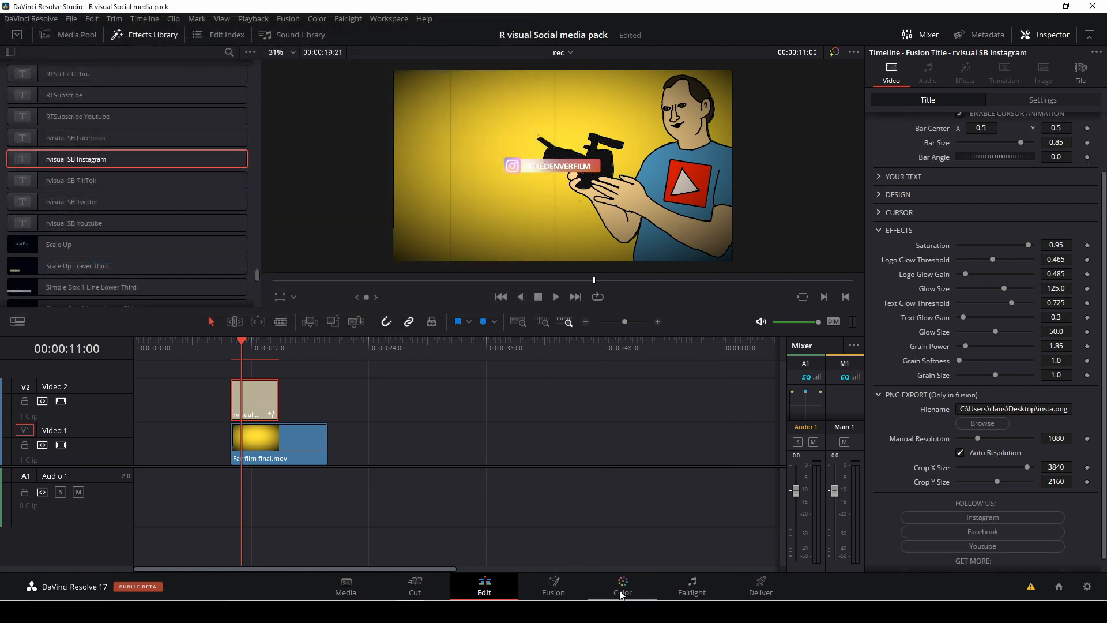
Open the title in Fusion, select the rvisualsocialbarIG node with Auto Resolution enabled, and render all savers.
{"action": "left_click", "coordinate": [555, 588]}
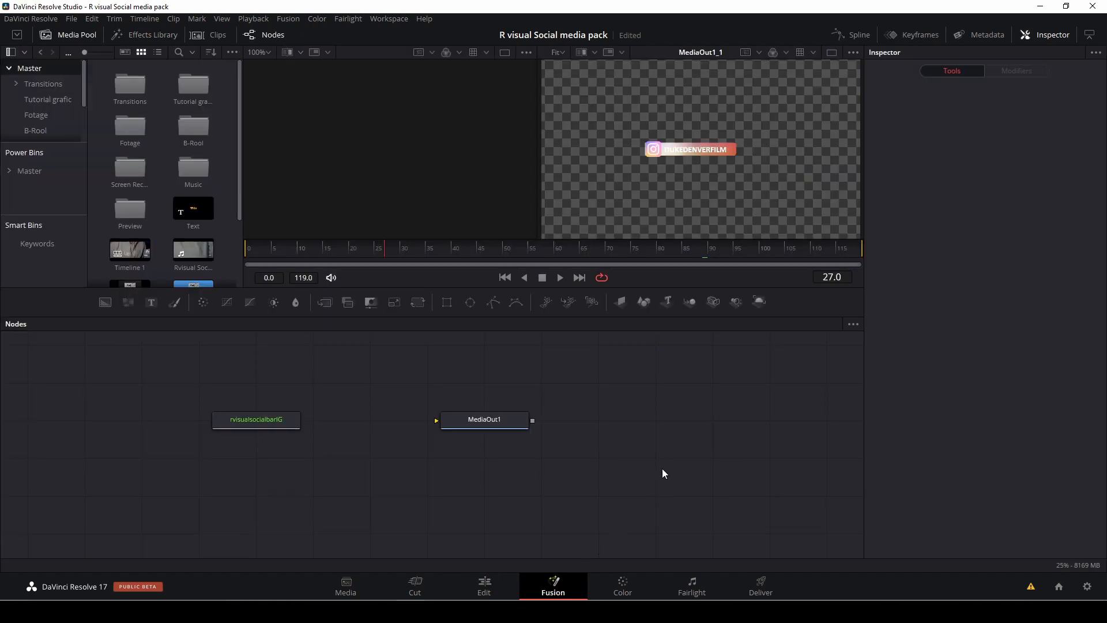
{"action": "left_click", "coordinate": [281, 424]}
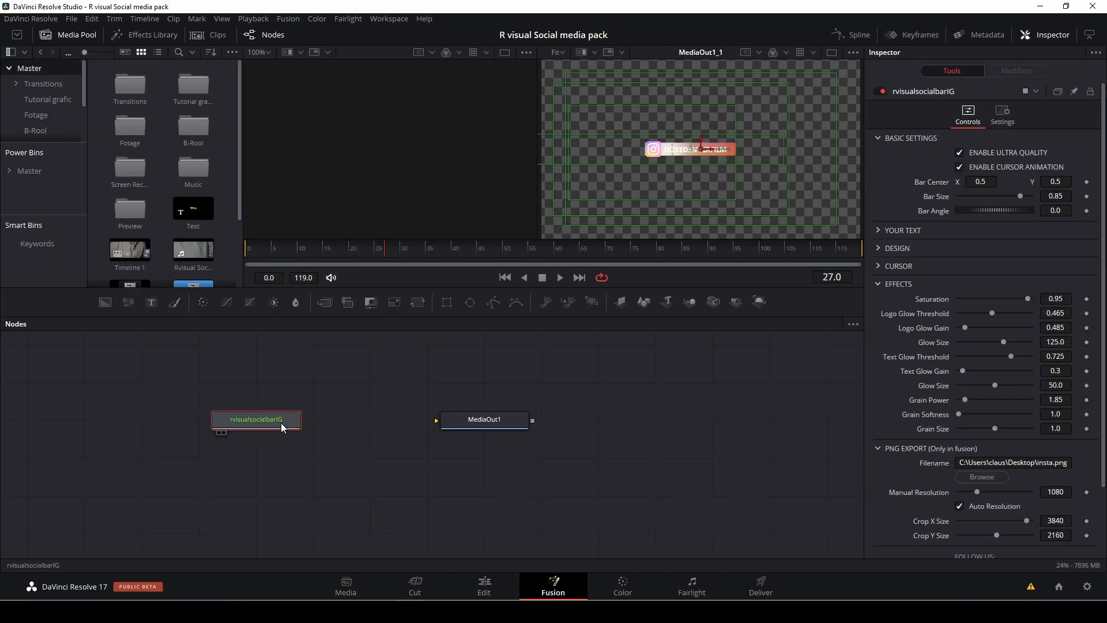
{"action": "scroll", "coordinate": [909, 303], "scroll_direction": "down", "scroll_amount": 3}
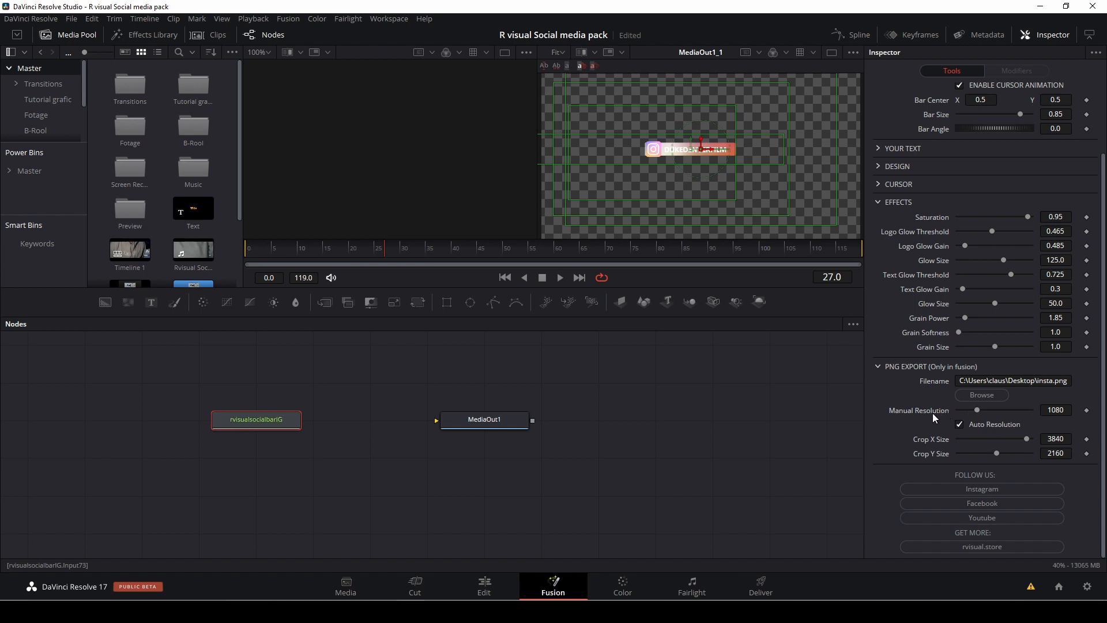
{"action": "left_click", "coordinate": [962, 429]}
{"action": "left_click", "coordinate": [961, 426]}
{"action": "left_click", "coordinate": [287, 20]}
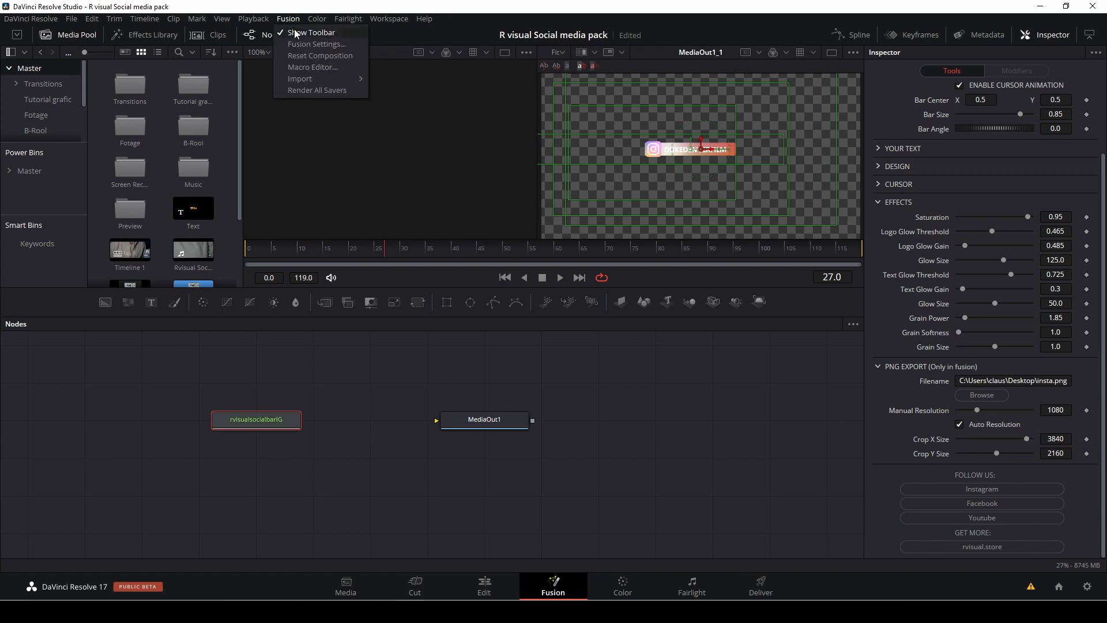
{"action": "left_click", "coordinate": [320, 92]}
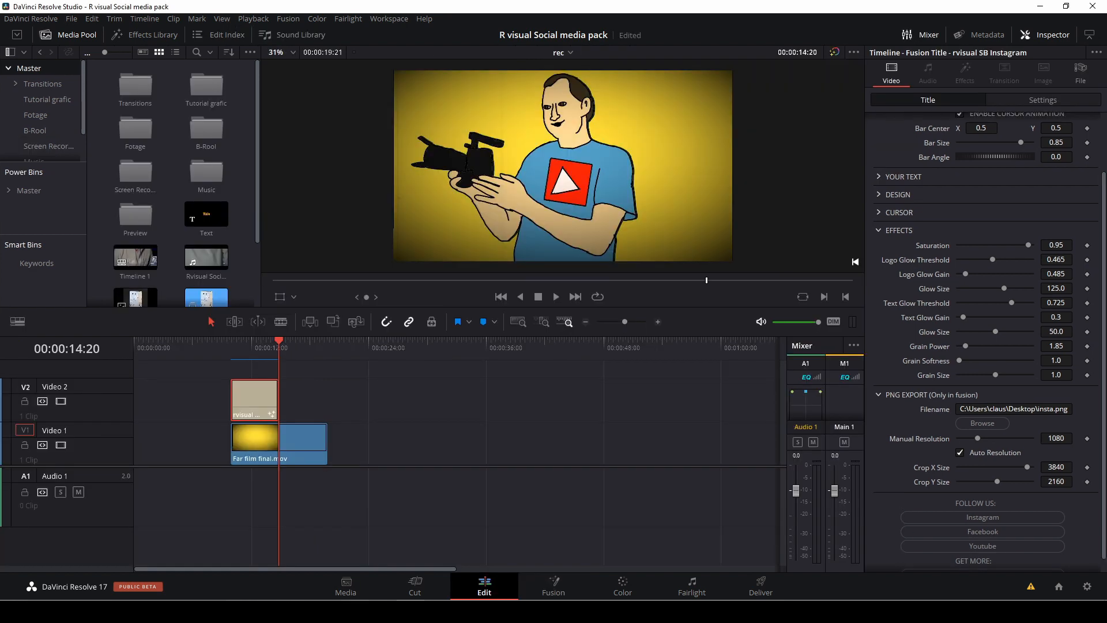
Switch to the insta folder in File Explorer and import all its rendered PNG files into the Media Pool.
{"action": "mouse_move", "coordinate": [355, 611]}
{"action": "mouse_move", "coordinate": [272, 611]}
{"action": "left_click", "coordinate": [274, 573]}
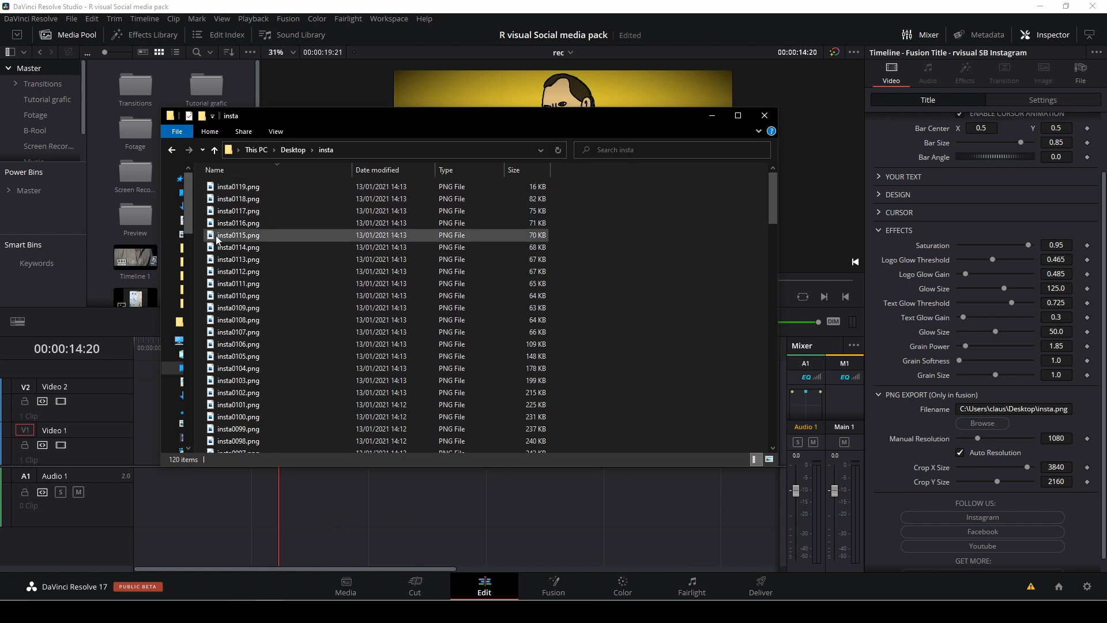
{"action": "mouse_move", "coordinate": [217, 239]}
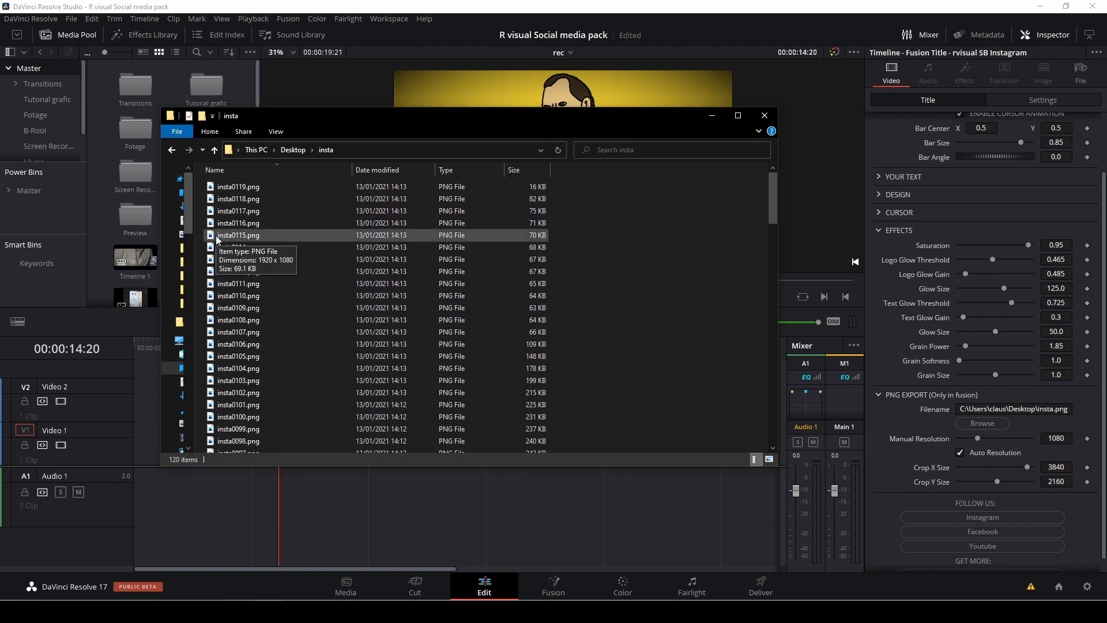
{"action": "key", "text": "ctrl+a"}
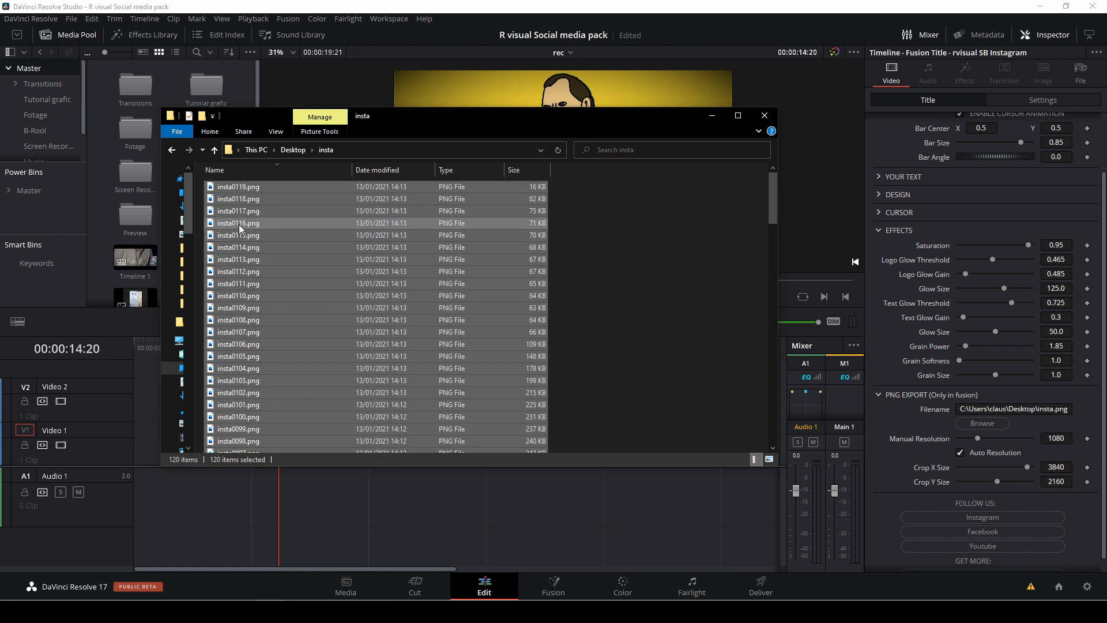
{"action": "left_click_drag", "start_coordinate": [265, 197], "coordinate": [110, 241]}
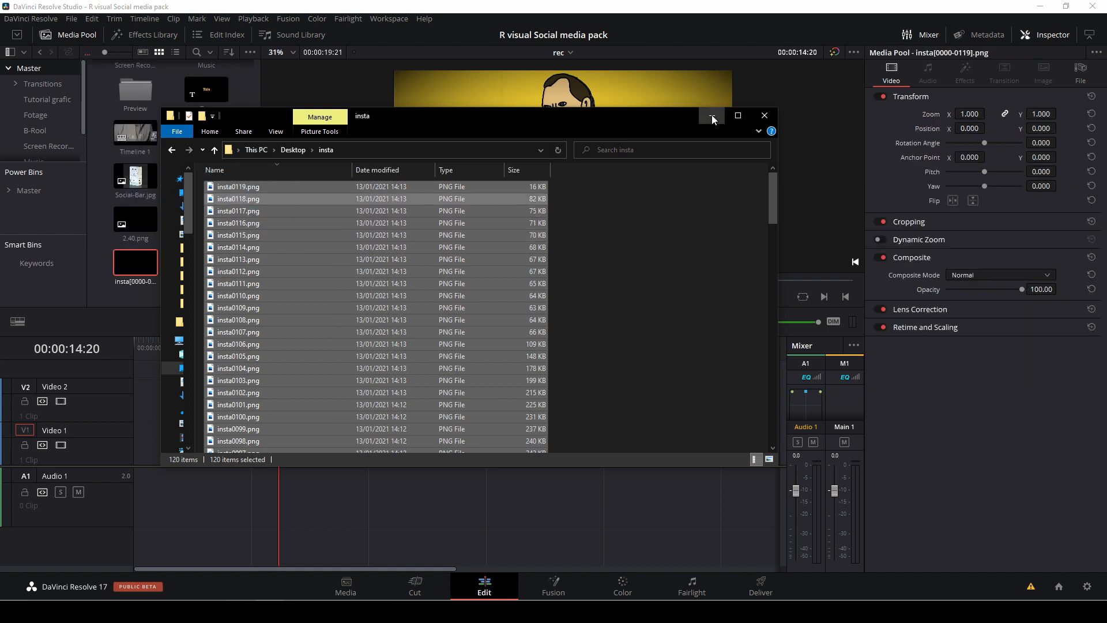
Place the insta PNG sequence on Video 2 over the end of Far film final.mov and play it back.
{"action": "left_click", "coordinate": [712, 117]}
{"action": "left_click_drag", "start_coordinate": [133, 269], "coordinate": [317, 398]}
{"action": "left_click", "coordinate": [313, 345]}
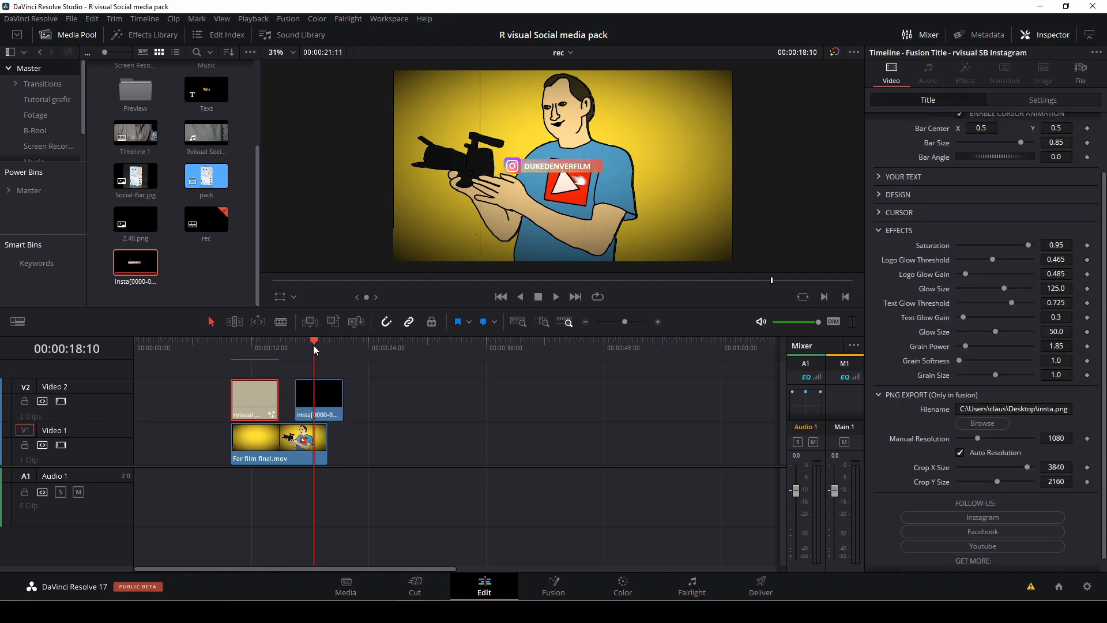
{"action": "key", "text": "space"}
{"action": "left_click", "coordinate": [300, 345]}
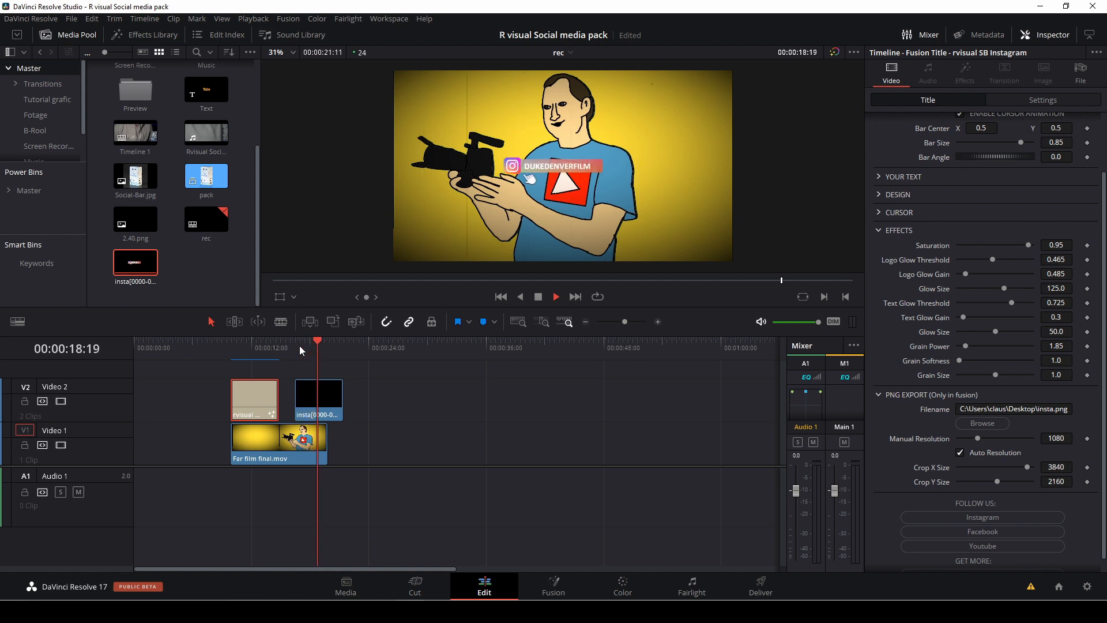
{"action": "key", "text": "space"}
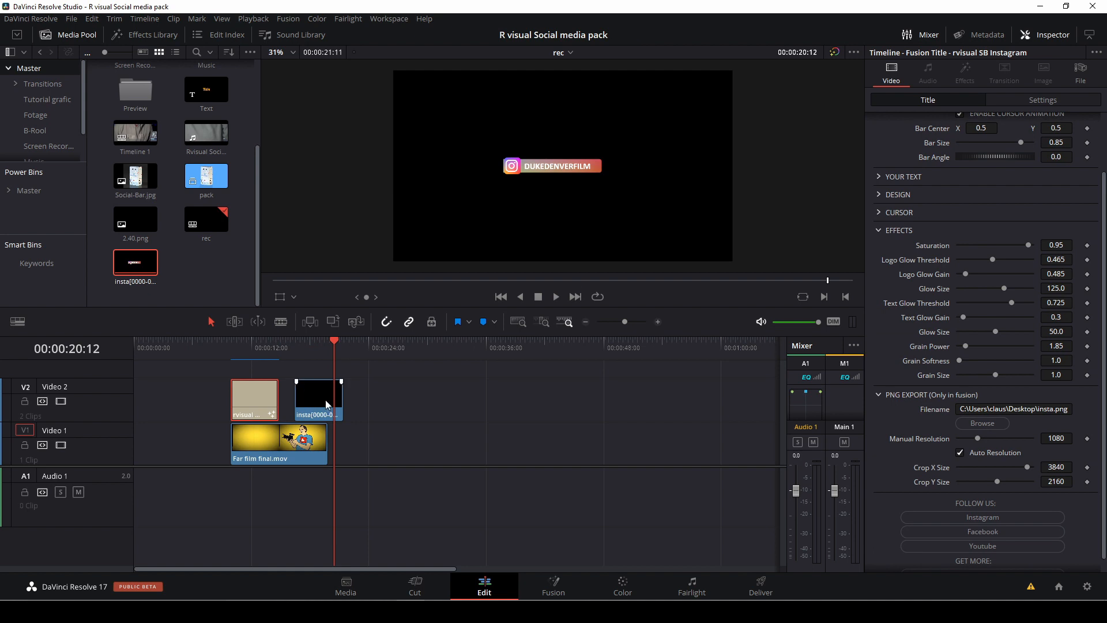
Add the insta PNG sequence clip from the timeline to the Master power bin.
{"action": "left_click_drag", "start_coordinate": [325, 399], "coordinate": [28, 192]}
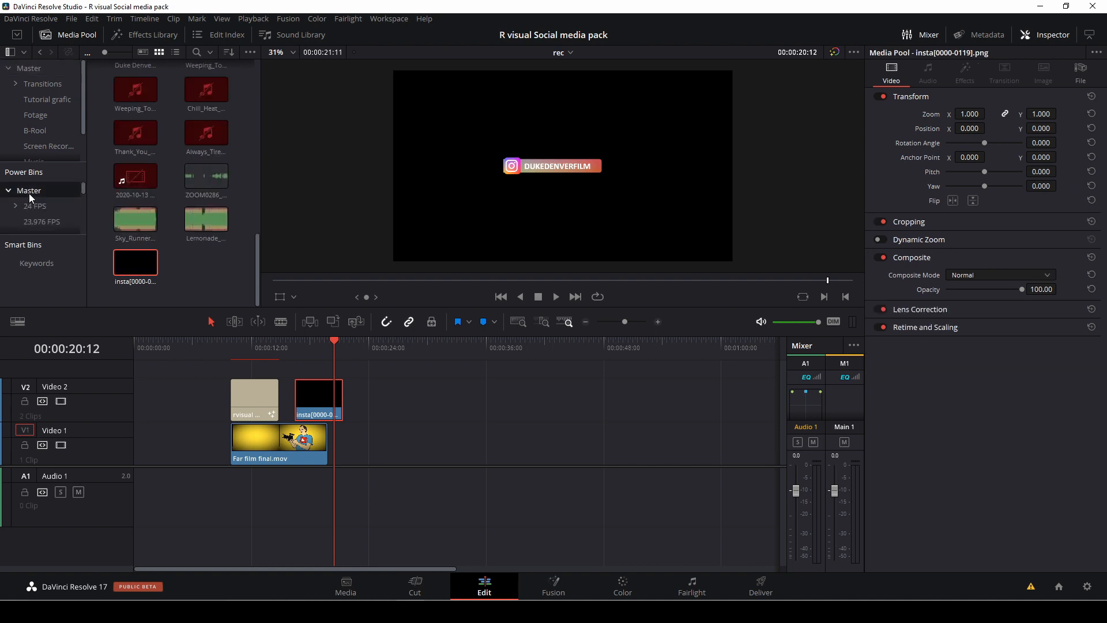